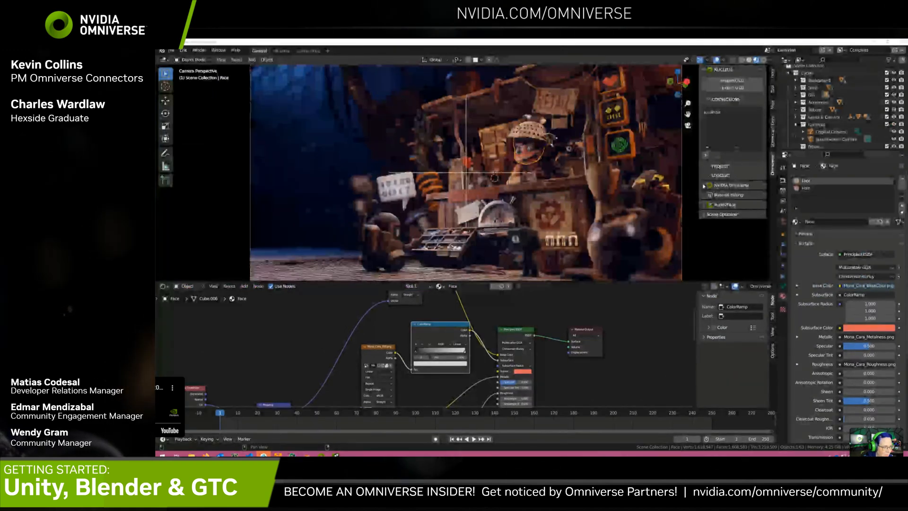
View the options in the NVIDIA Omniverse section of the Omniverse sidebar and collapse it again
click(730, 185)
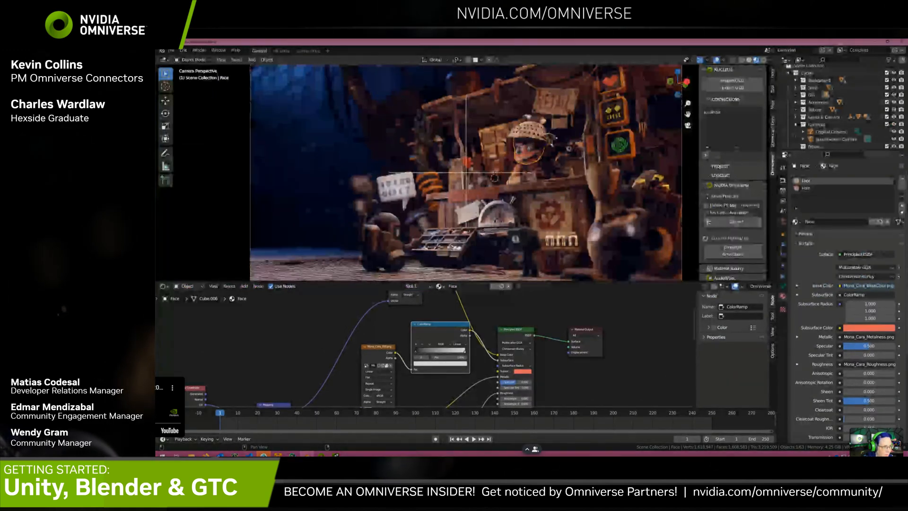
click(706, 187)
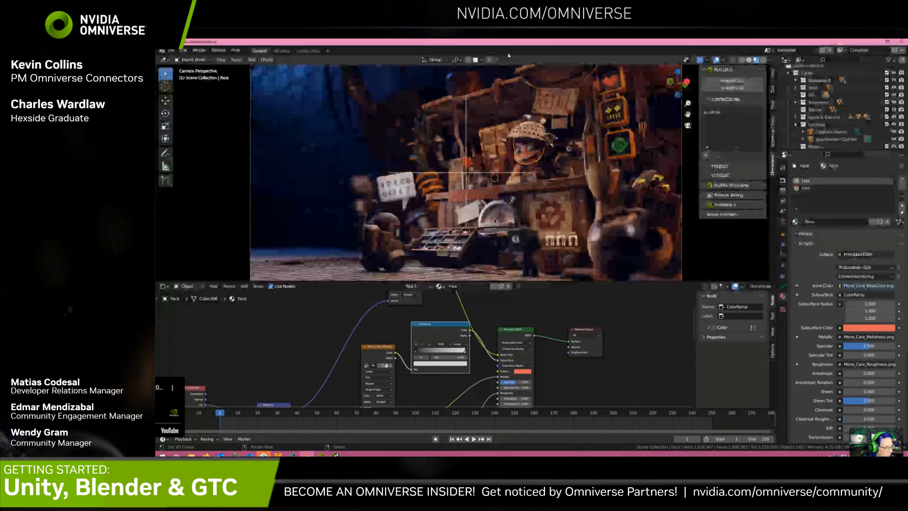
mouse_move(517, 41)
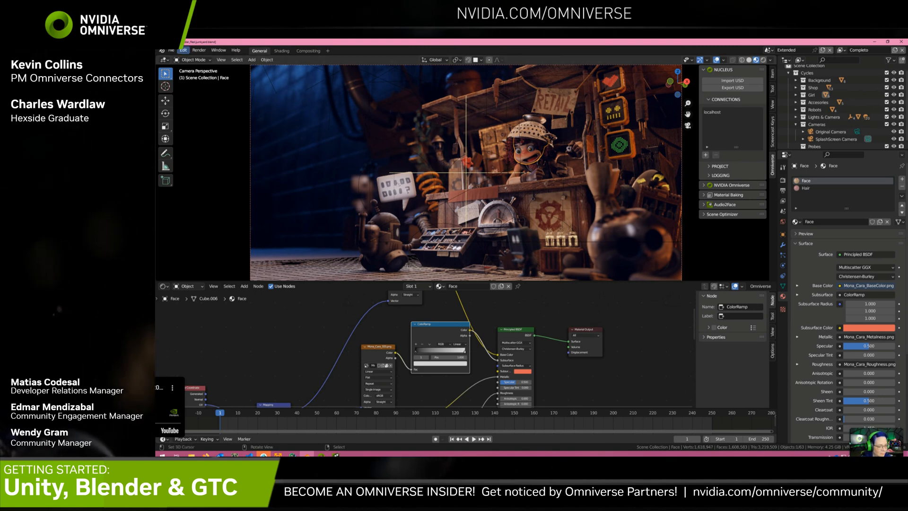
Review the General, Geometry, Rigging, and Particles and Instancing options of Blender's Universal Scene Description export, and close it without exporting
click(171, 51)
mouse_move(199, 156)
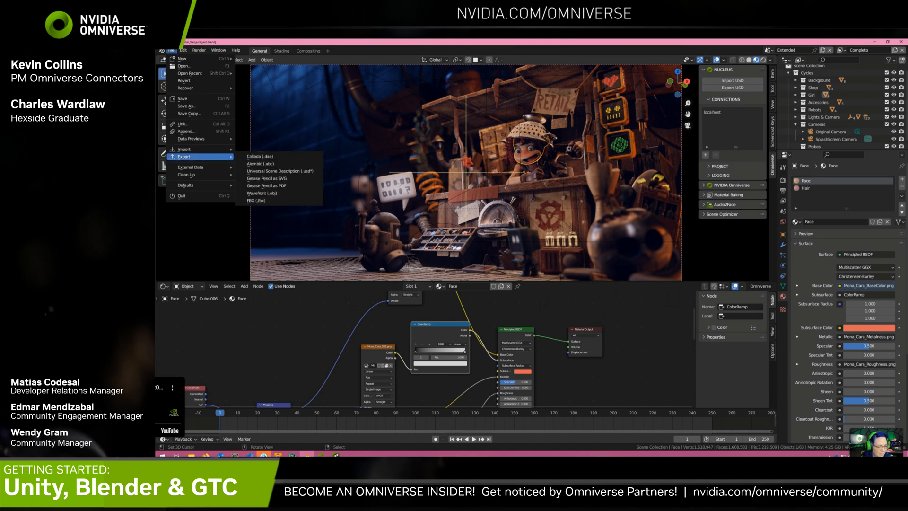
click(279, 171)
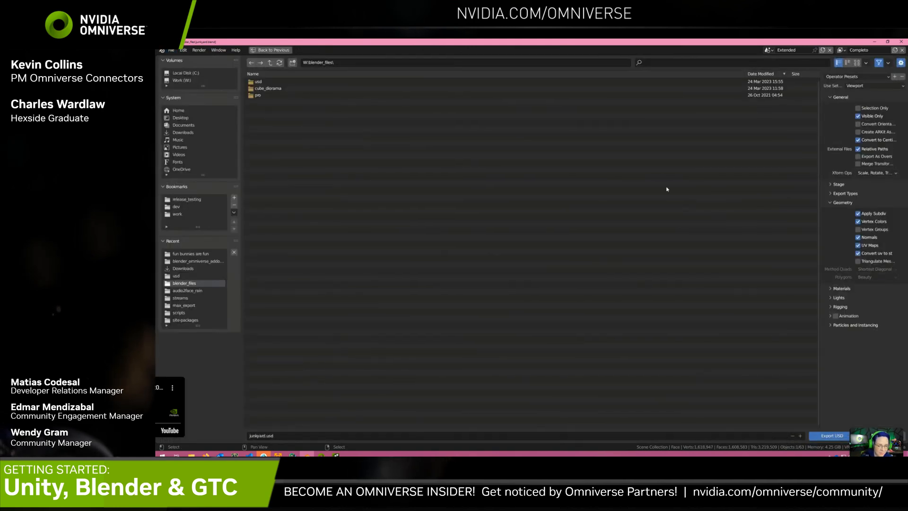
drag(817, 190, 710, 189)
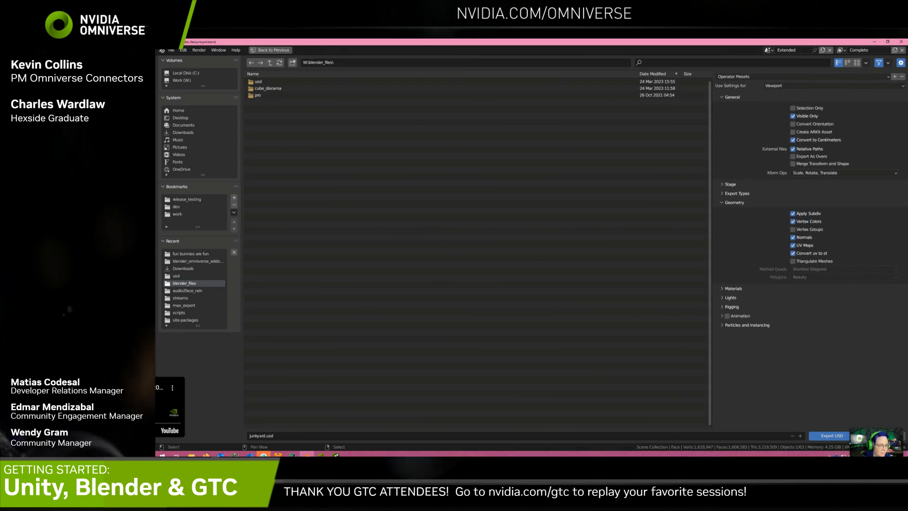
click(732, 97)
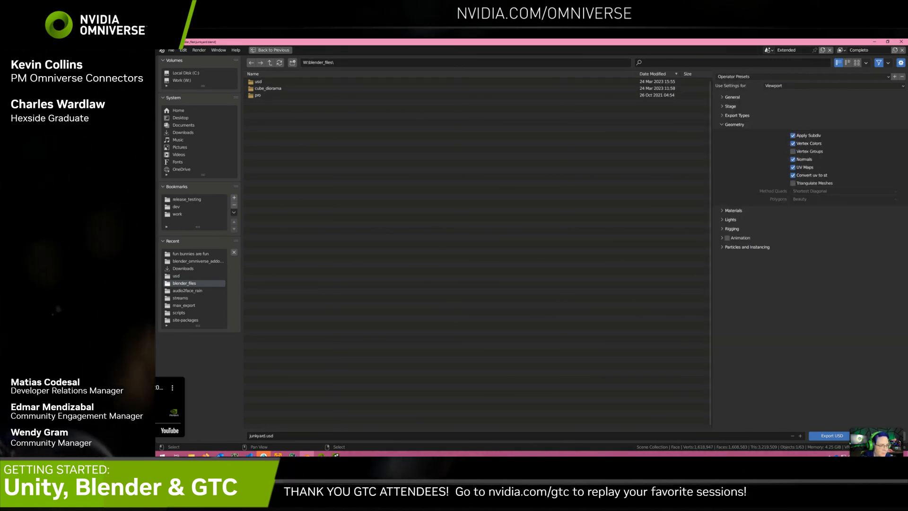
click(734, 124)
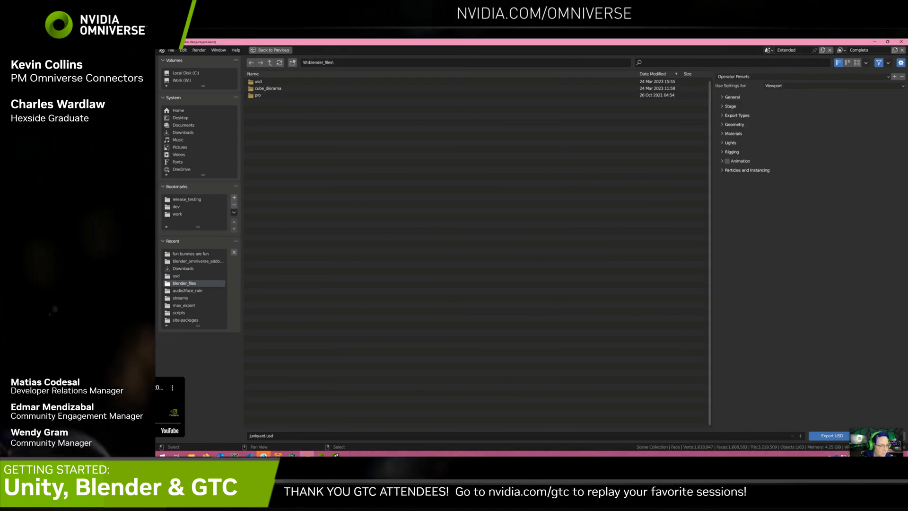
click(722, 98)
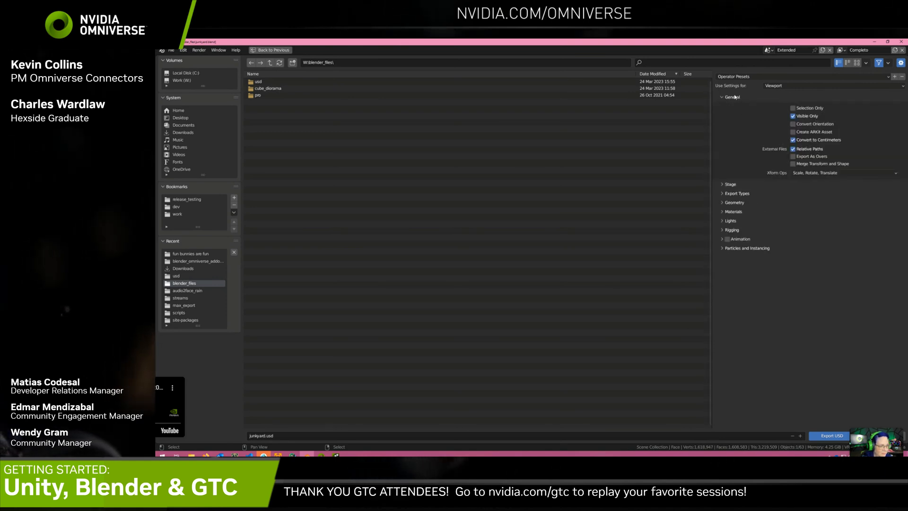
click(722, 202)
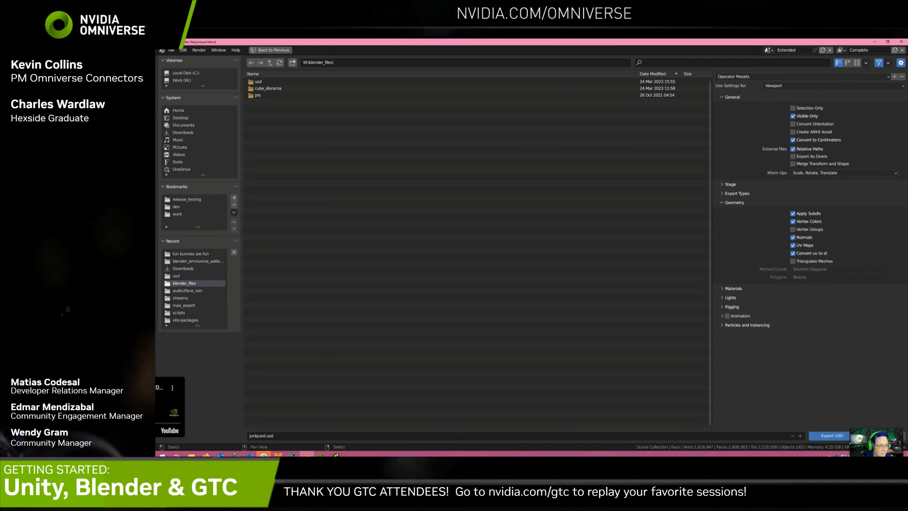
click(723, 307)
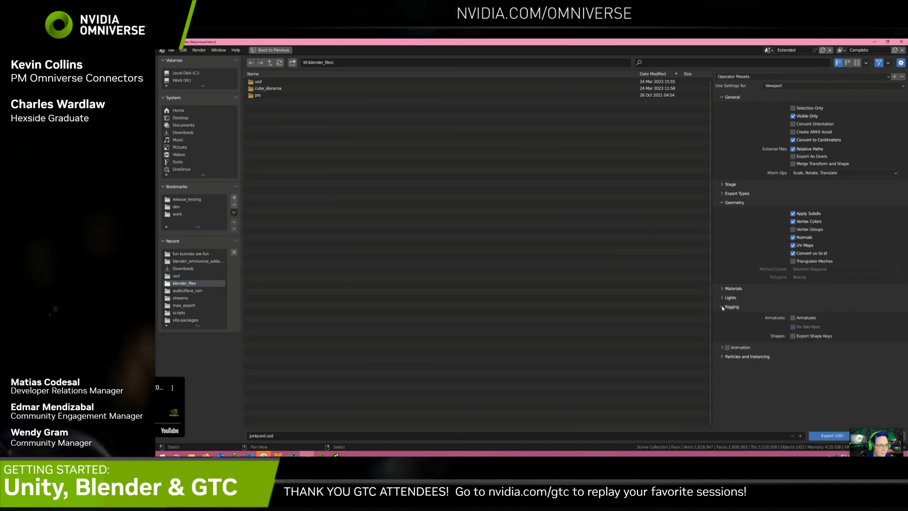
click(731, 306)
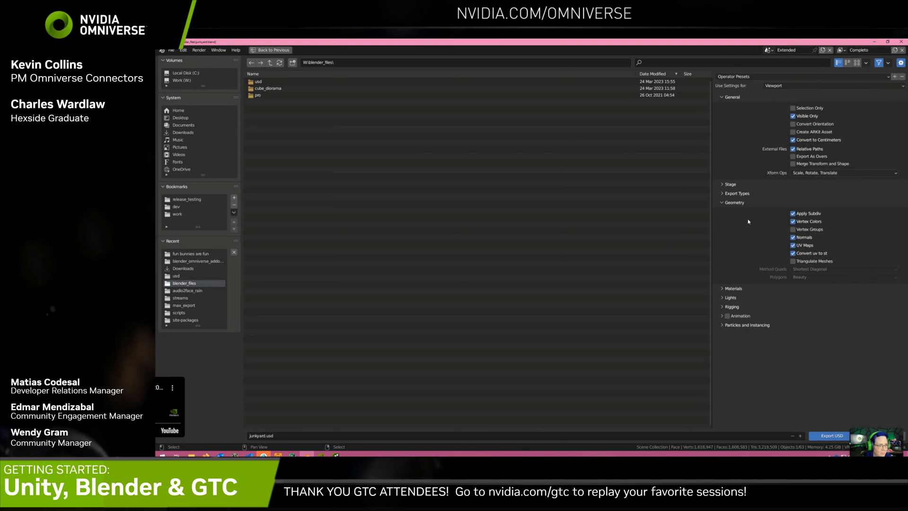
click(747, 325)
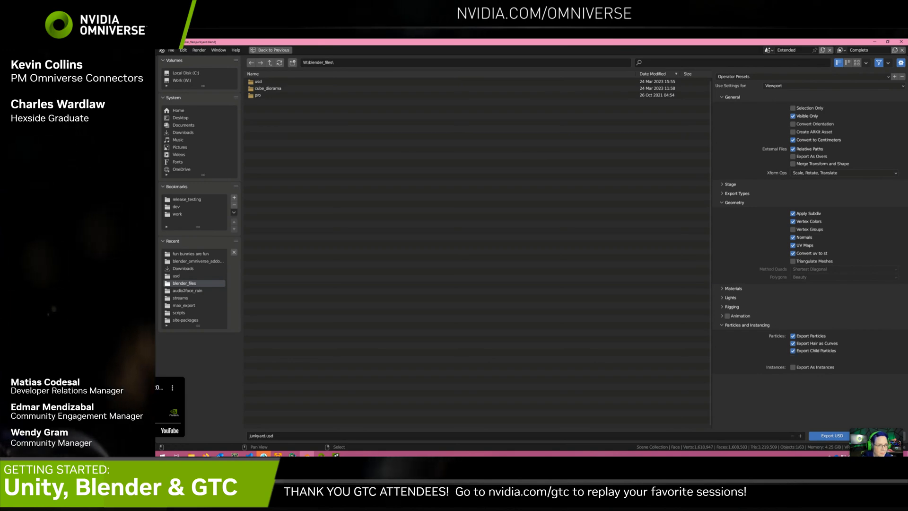
key(Return)
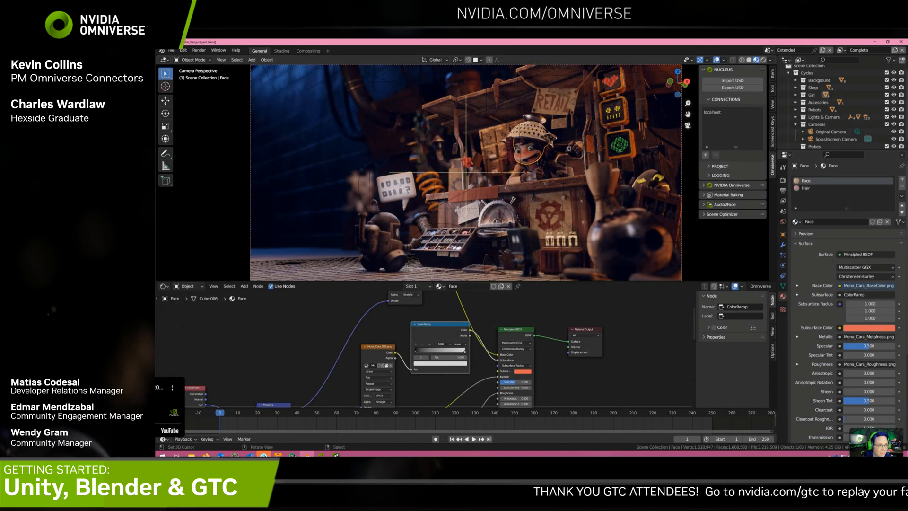
Review the Universal Scene Description import options from Geometry through Particles and Instancing, and close the import without loading a file
click(171, 50)
mouse_move(199, 149)
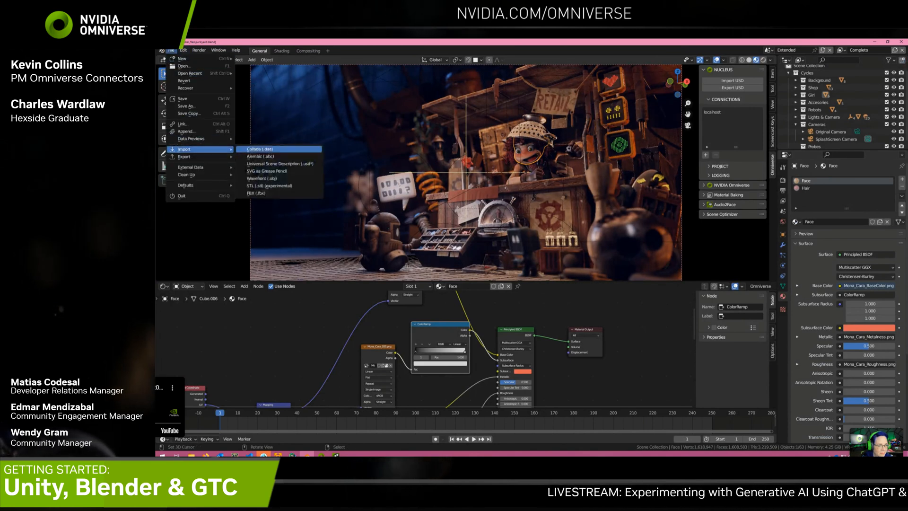
click(279, 163)
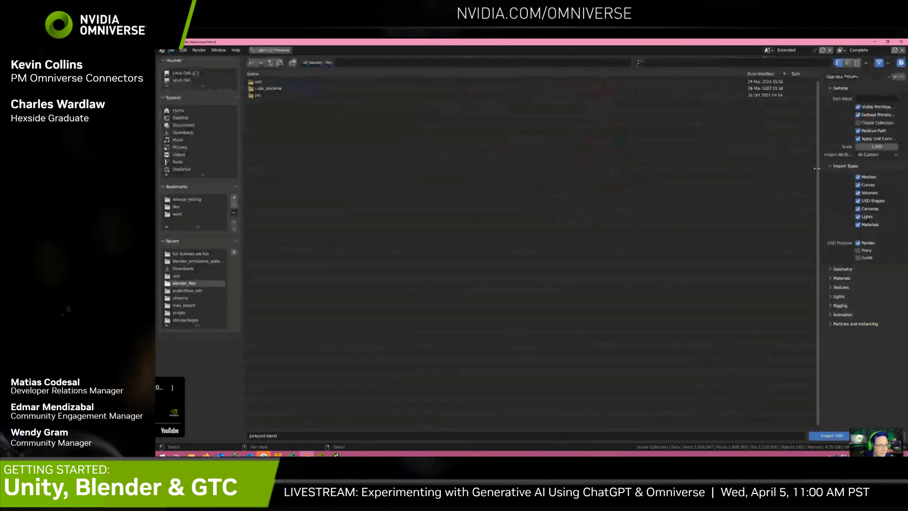
drag(816, 168, 760, 142)
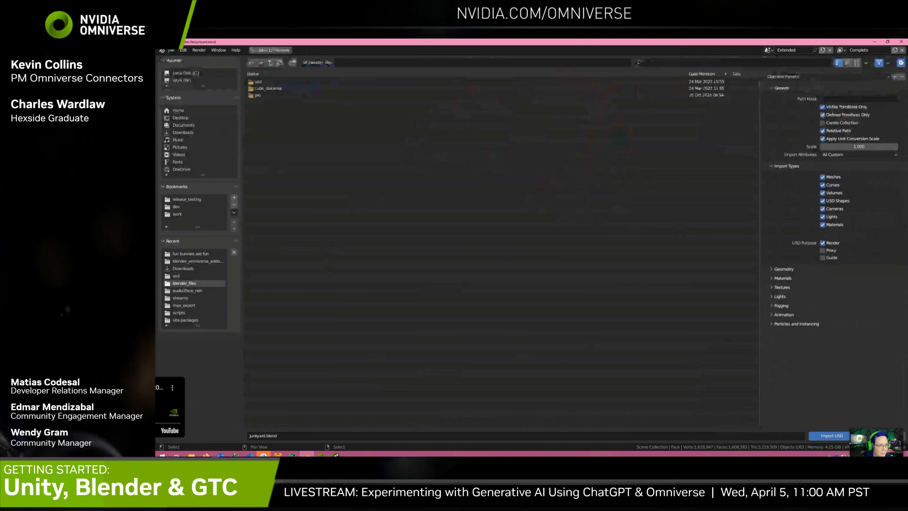
click(771, 323)
click(771, 314)
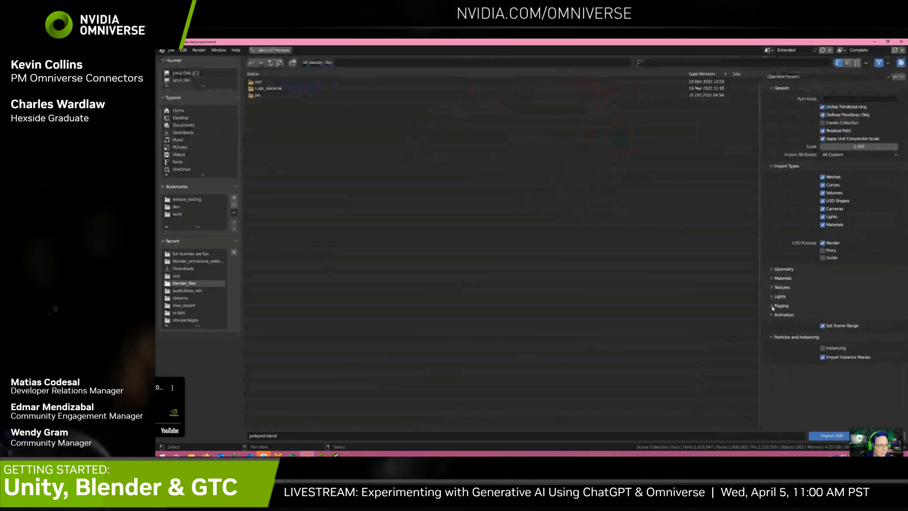
click(771, 305)
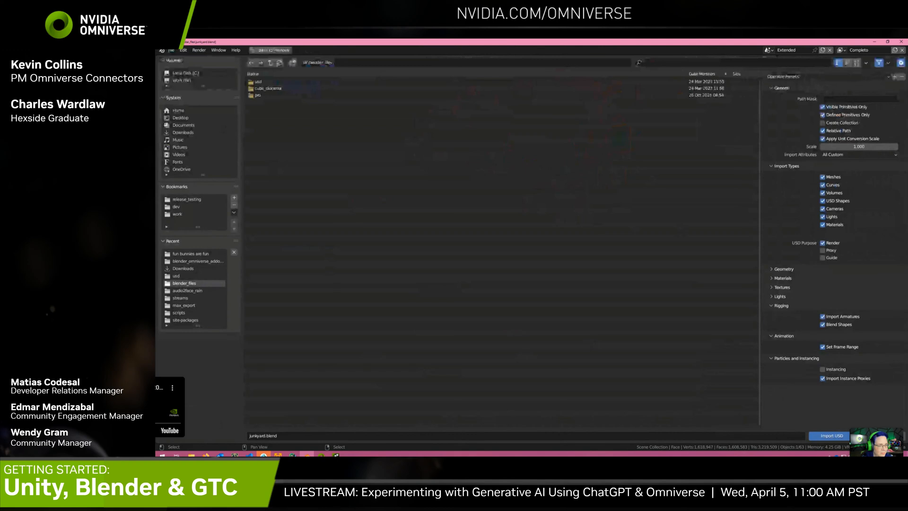
click(771, 295)
click(771, 287)
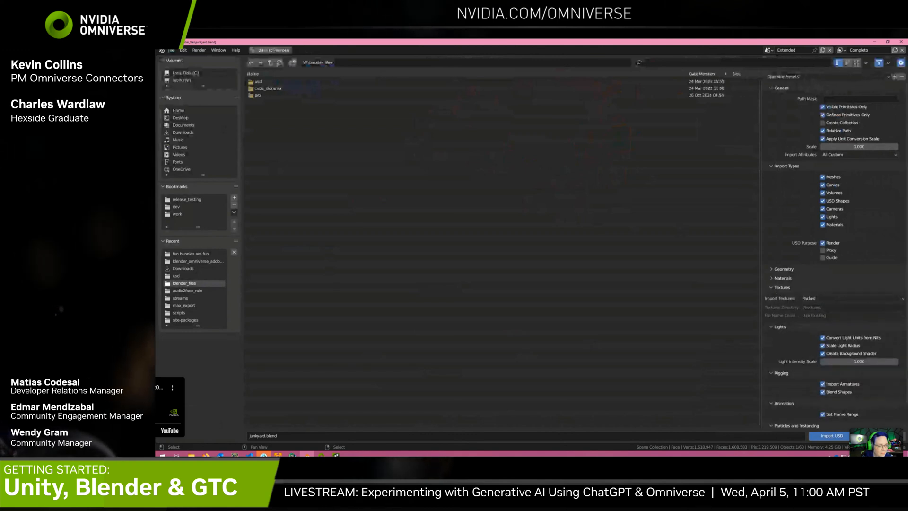
click(771, 278)
click(771, 269)
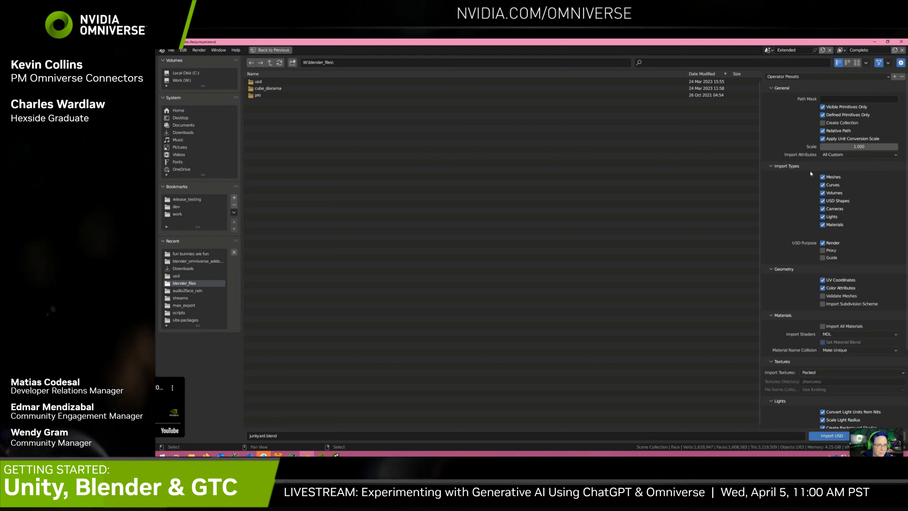
key(Escape)
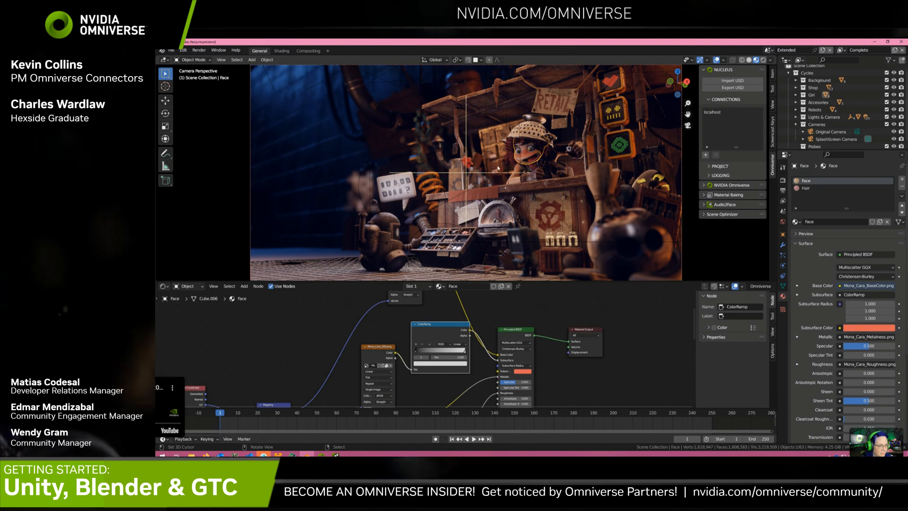
Move the Principled BSDF node closer to the Material Output node in the Face material's node graph
middle_drag(473, 349, 511, 336)
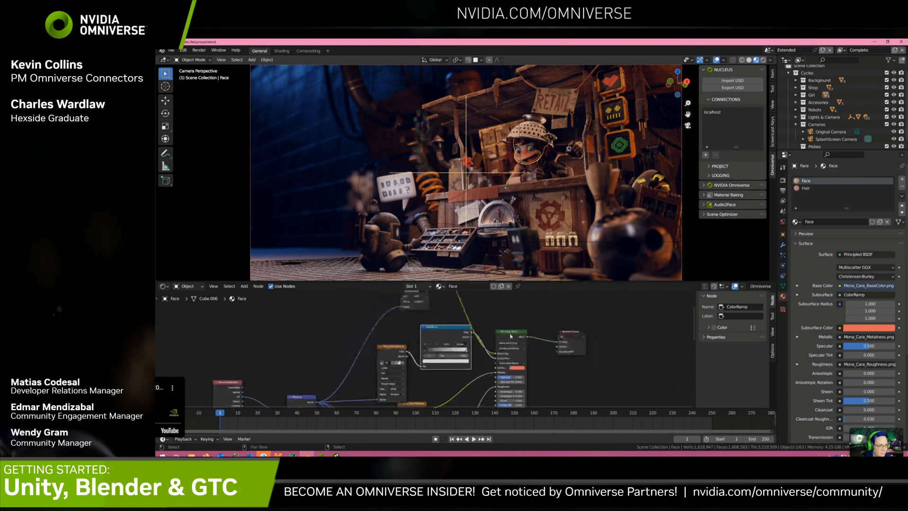
scroll(505, 331, up, 4)
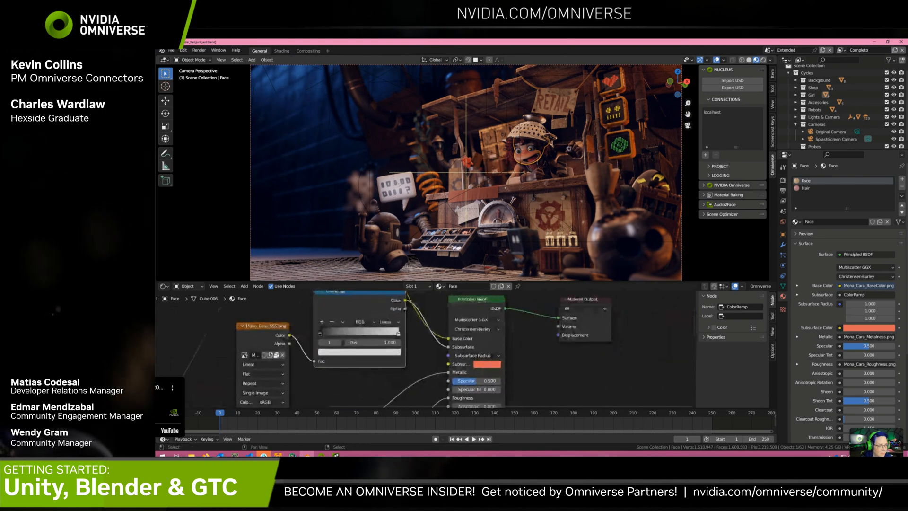
middle_drag(497, 331, 505, 344)
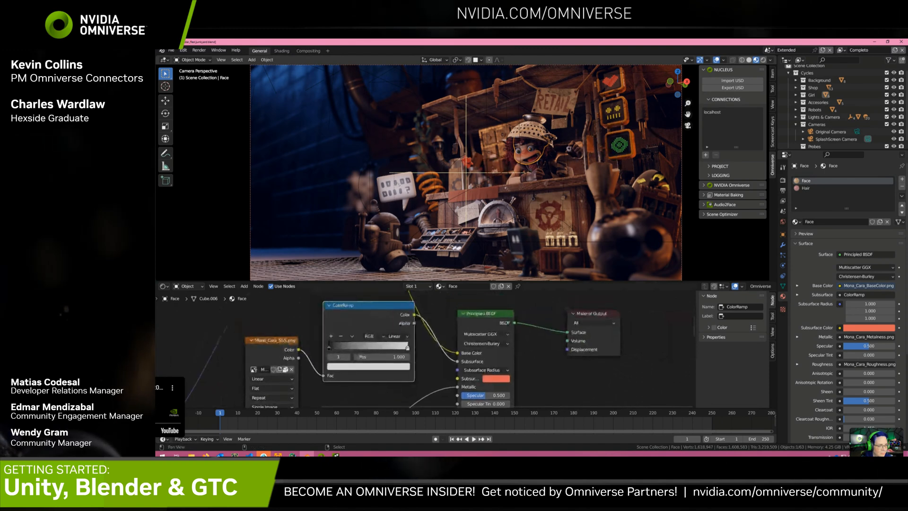
drag(473, 331, 506, 336)
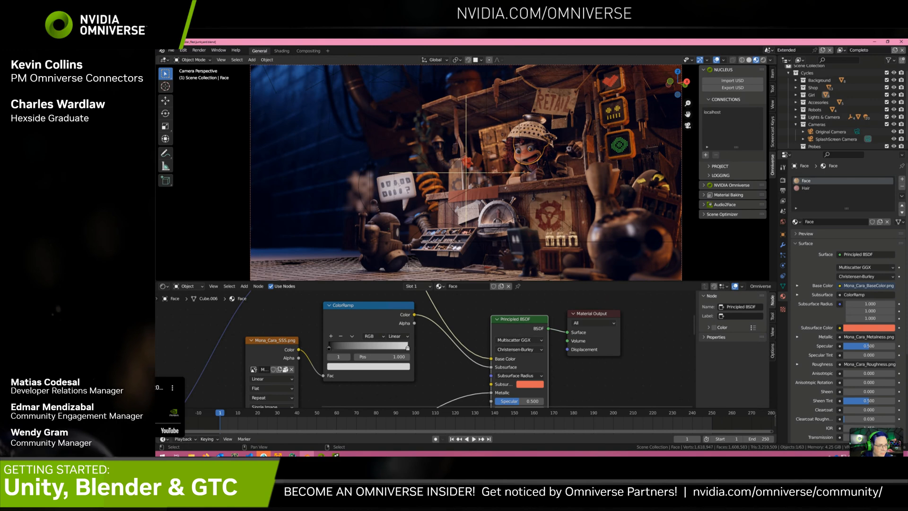
scroll(426, 349, down, 3)
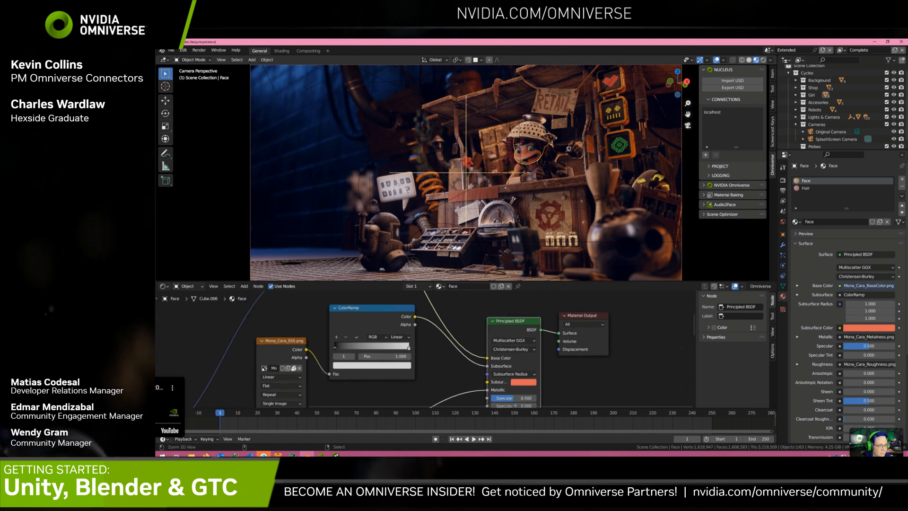
middle_drag(426, 350, 443, 311)
click(492, 360)
scroll(443, 310, up, 5)
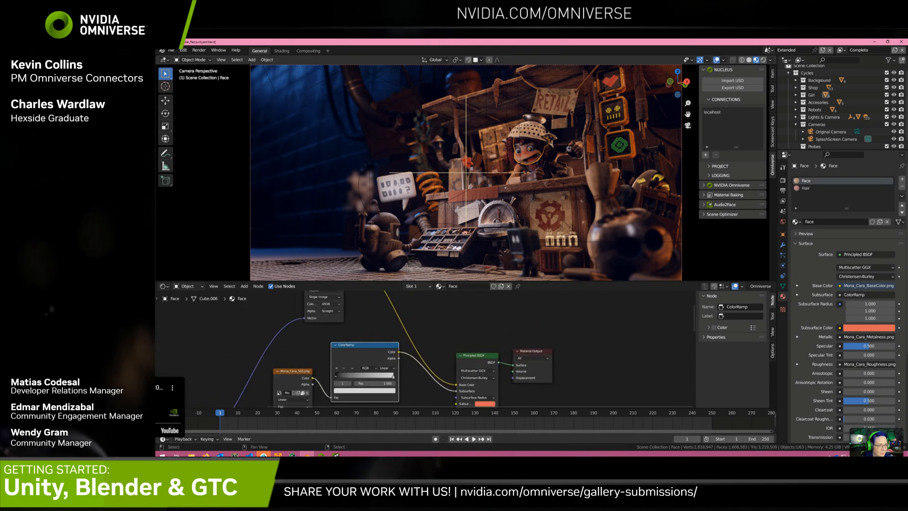
Open the Nucleus USD export dialog and review its General options, shifting the dialog toward the middle of the viewport
click(736, 88)
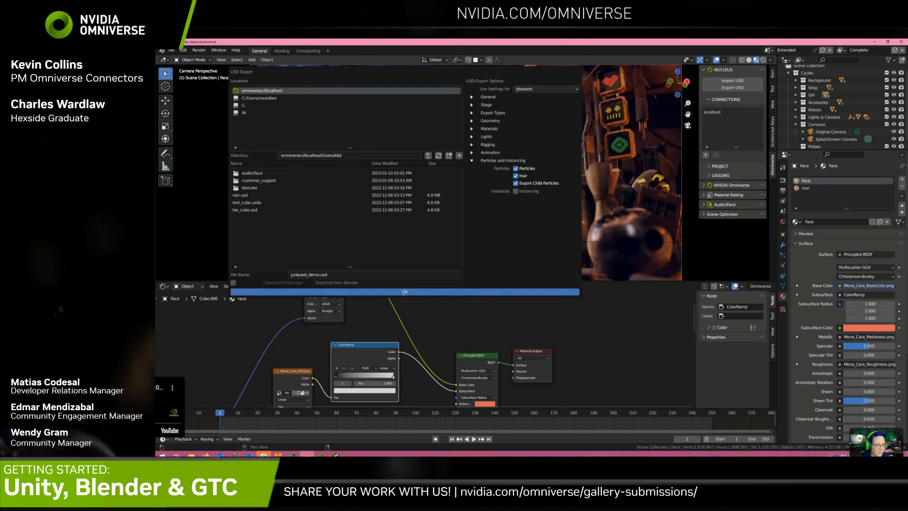
click(471, 97)
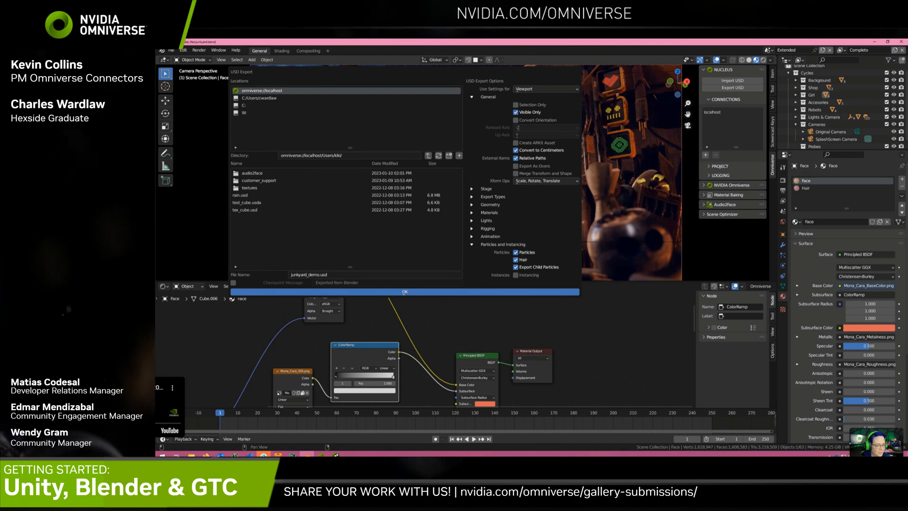
click(472, 97)
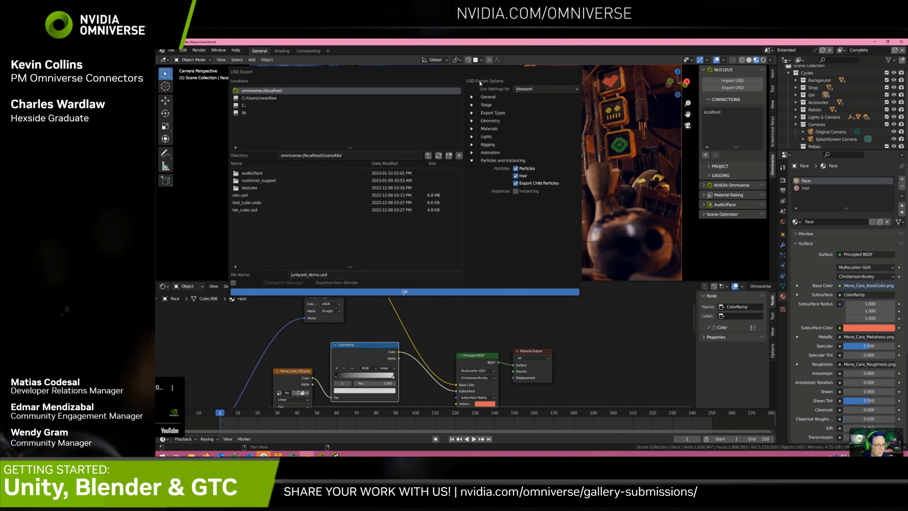
drag(452, 73, 489, 103)
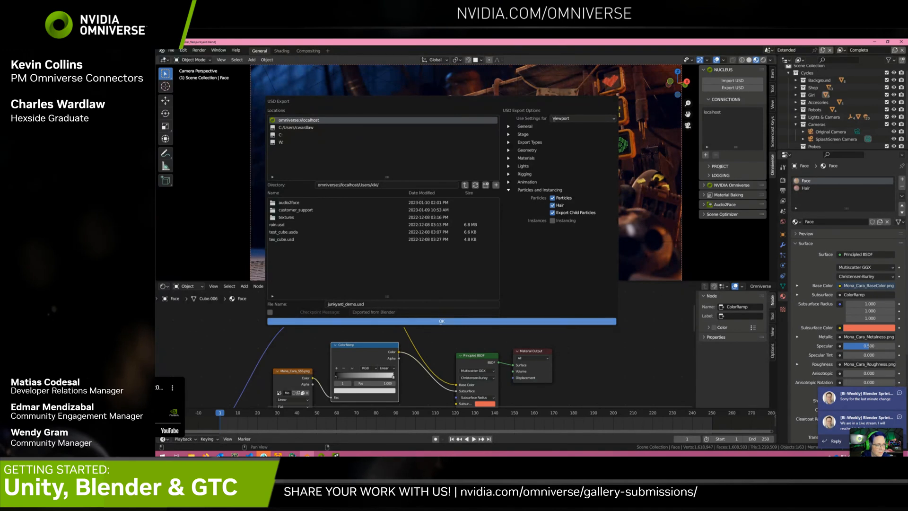
Quit the Teams chat application that is running in the background
click(828, 452)
click(812, 420)
right_click(812, 420)
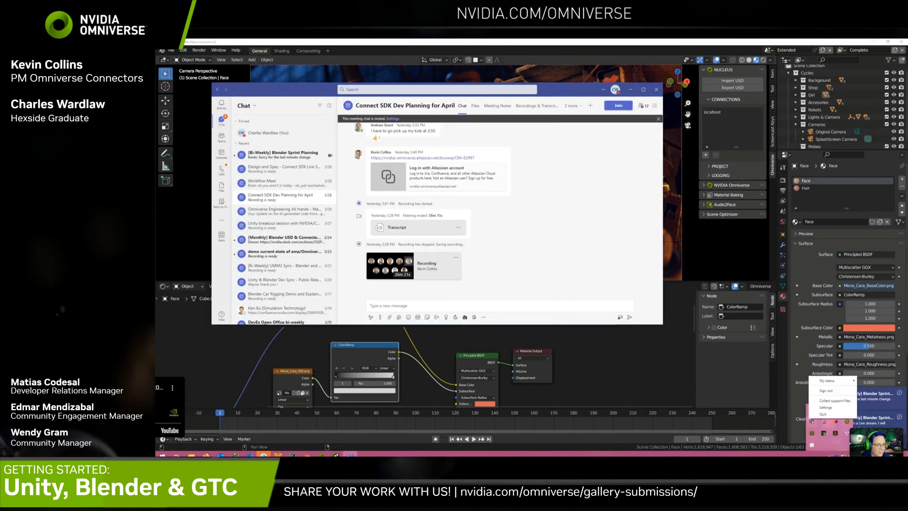
click(823, 414)
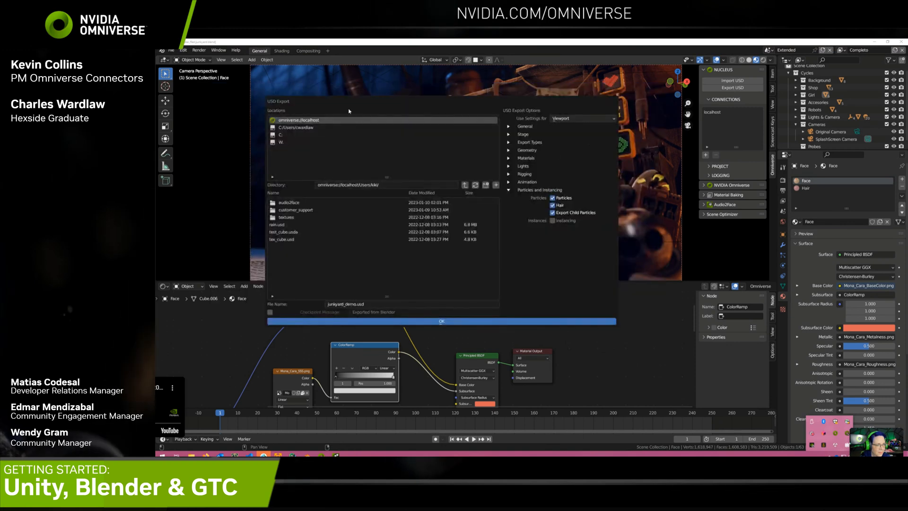
Set the export destination to the junkyard folder in the user's directory on the localhost Nucleus server
click(293, 121)
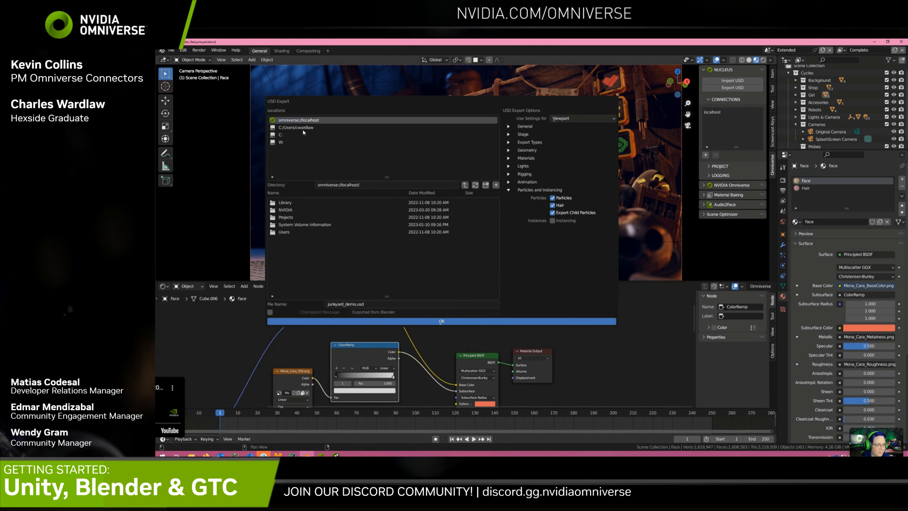
double_click(284, 232)
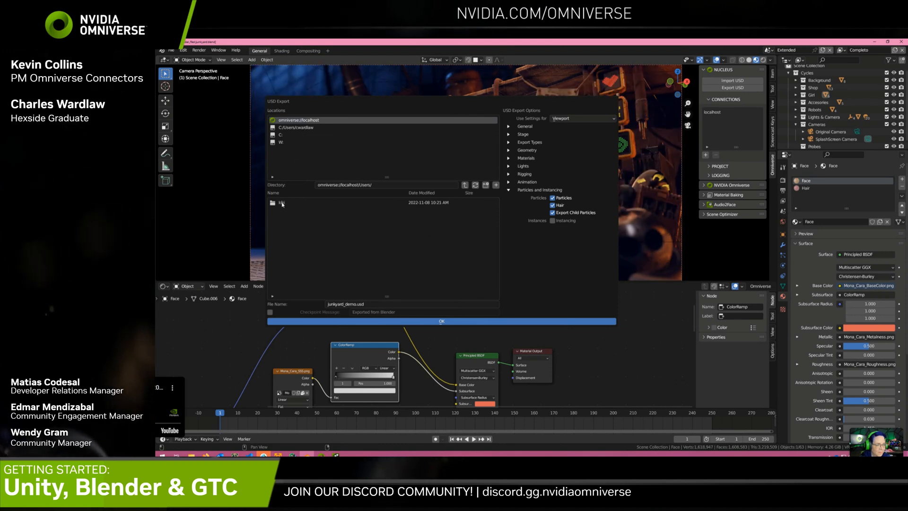
double_click(284, 203)
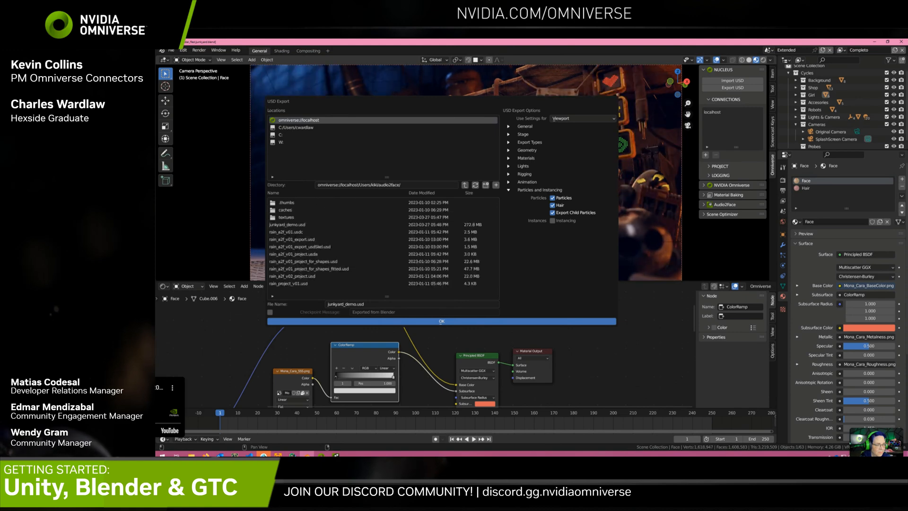
click(465, 185)
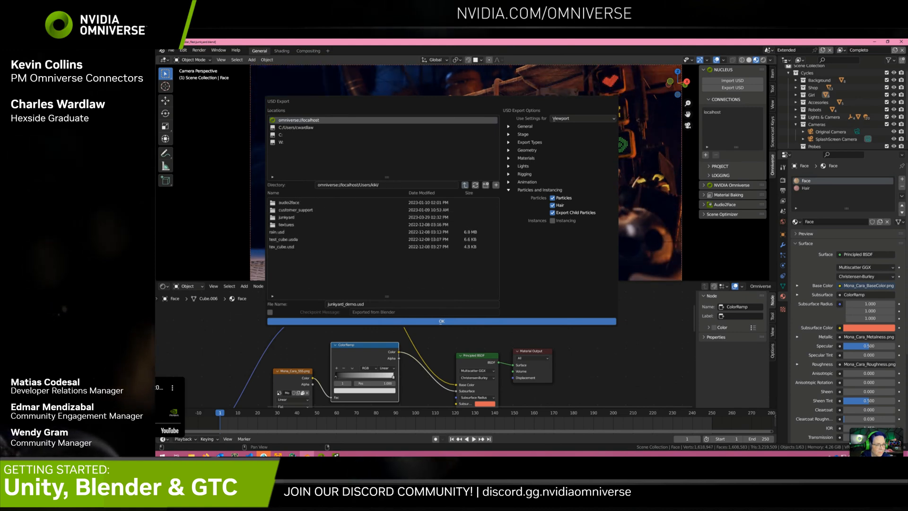
double_click(286, 218)
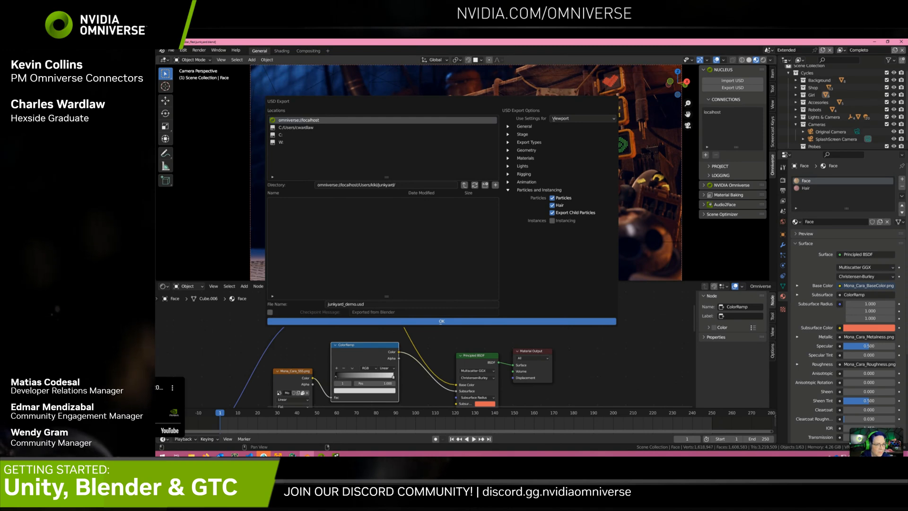
Enable the checkpoint message "Exported from Blender for the stream!" and export the scene as junkyard_demo.usd
click(270, 313)
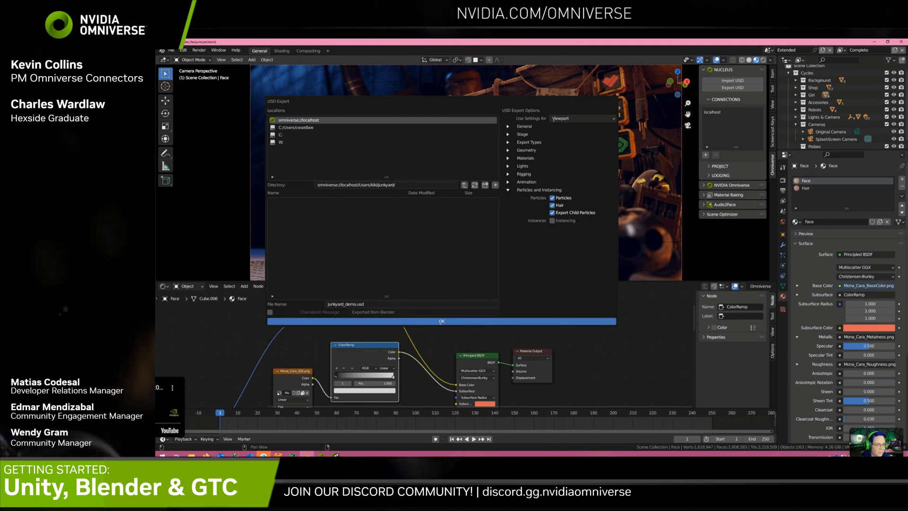
click(404, 312)
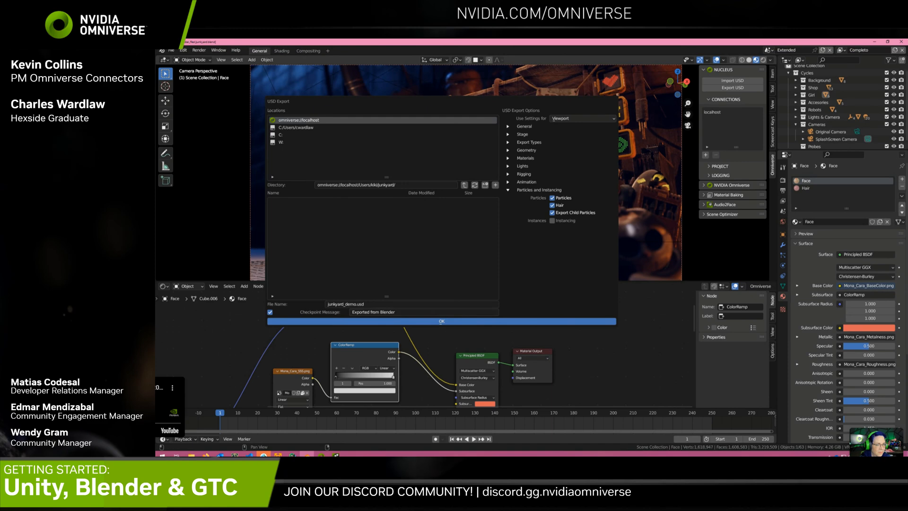
key(End)
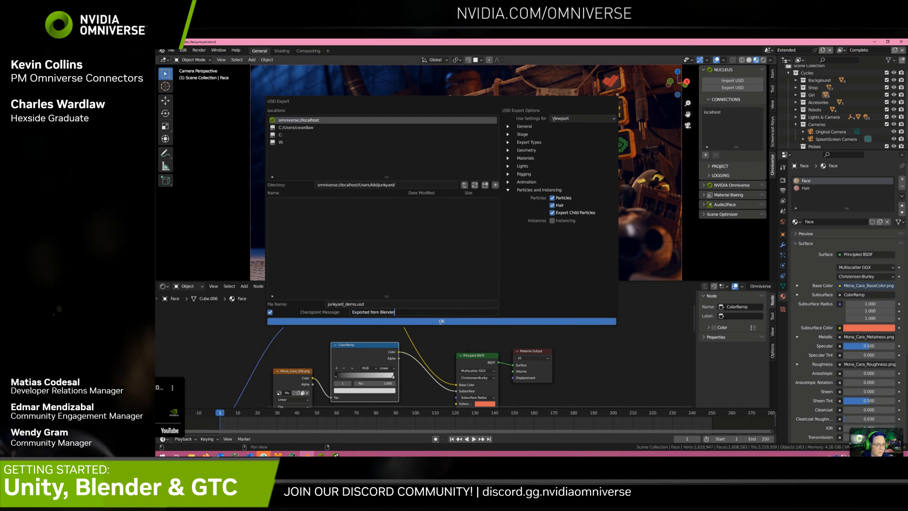
text(for the stream!)
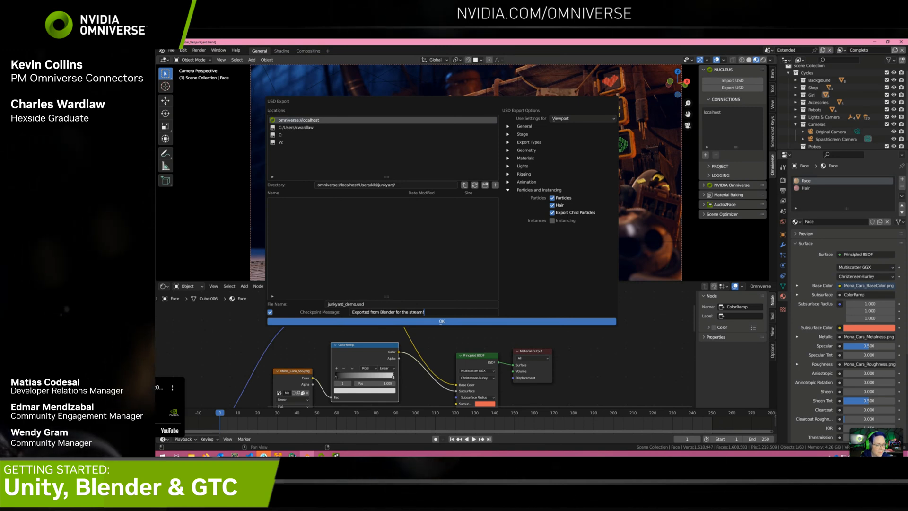
click(445, 322)
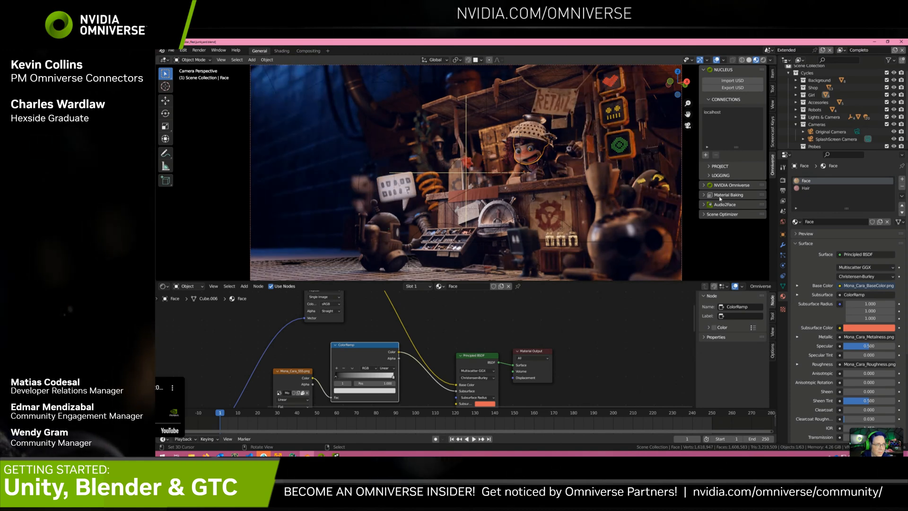
Review the particle and material conversion options of the NVIDIA Omniverse add-on, and reselect the girl's Face object in the scene
click(728, 185)
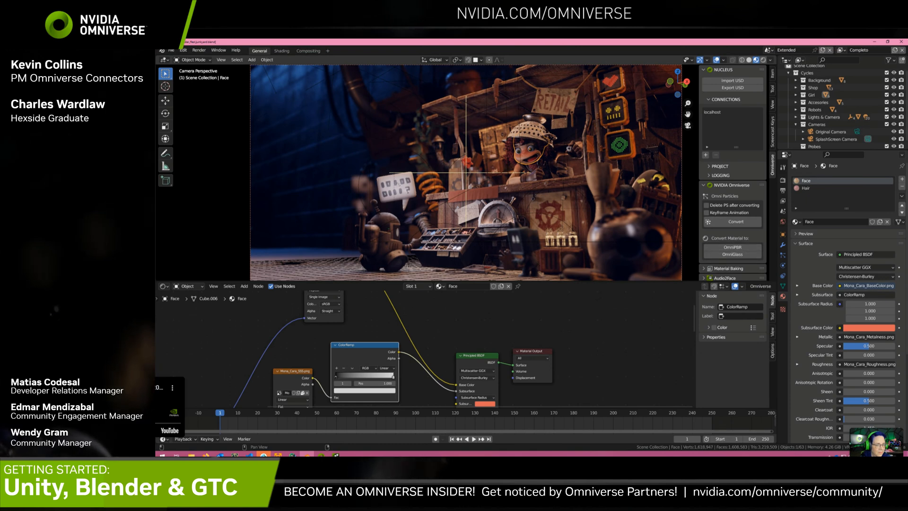
click(728, 185)
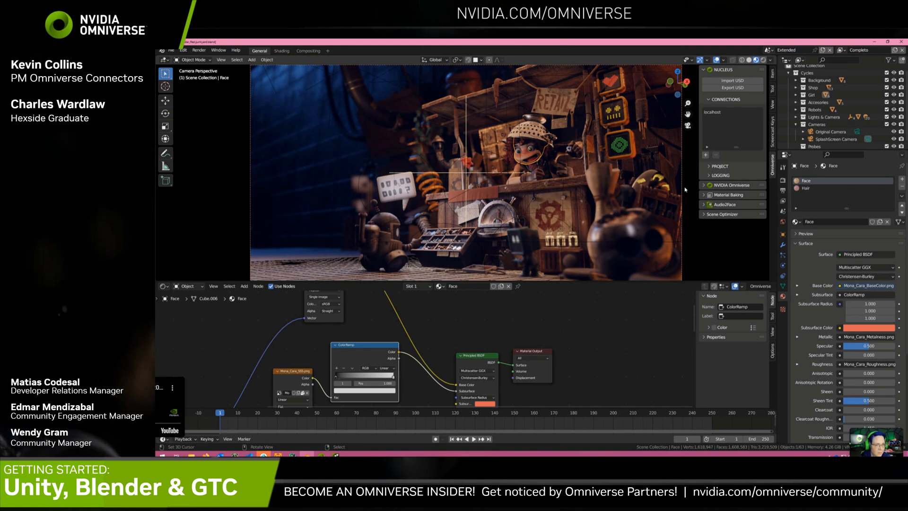
click(521, 148)
click(517, 162)
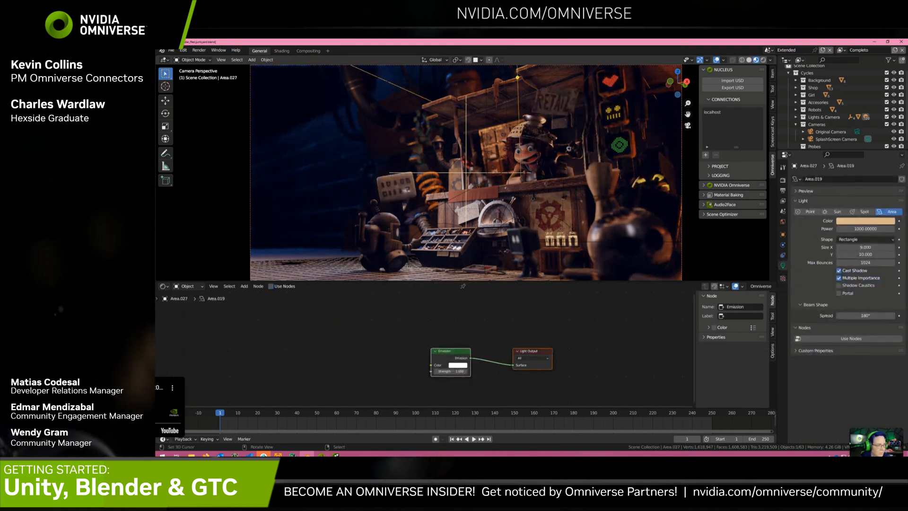
click(526, 160)
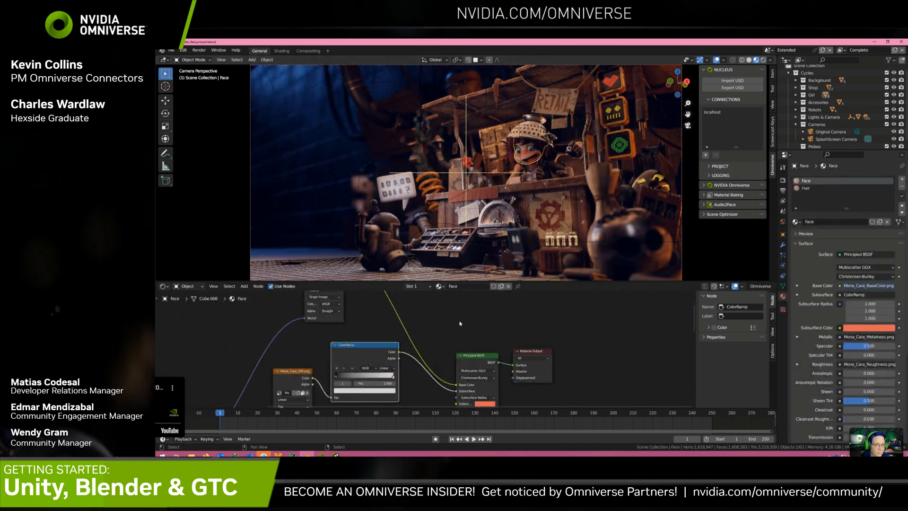
Switch to the Omniverse app with the empty stage and browse localhost to the junkyard folder in the user's directory
key(alt+Tab)
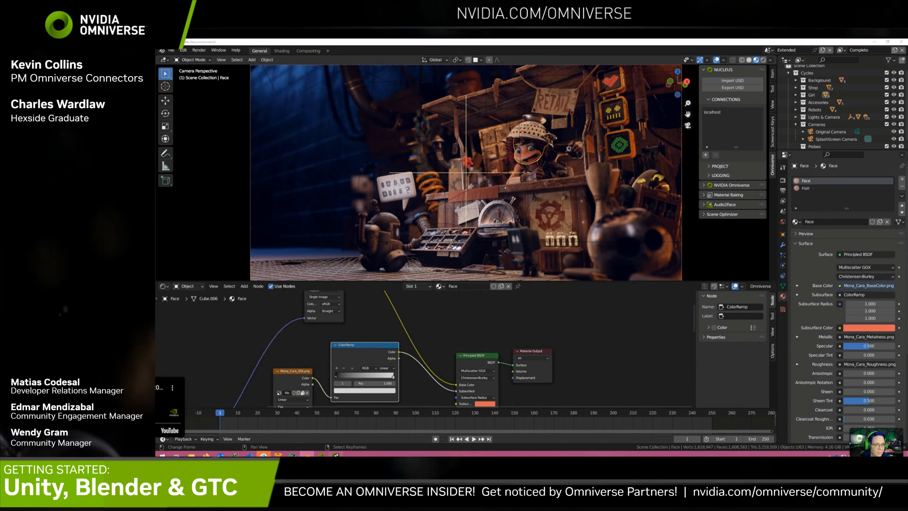
key(super+Up)
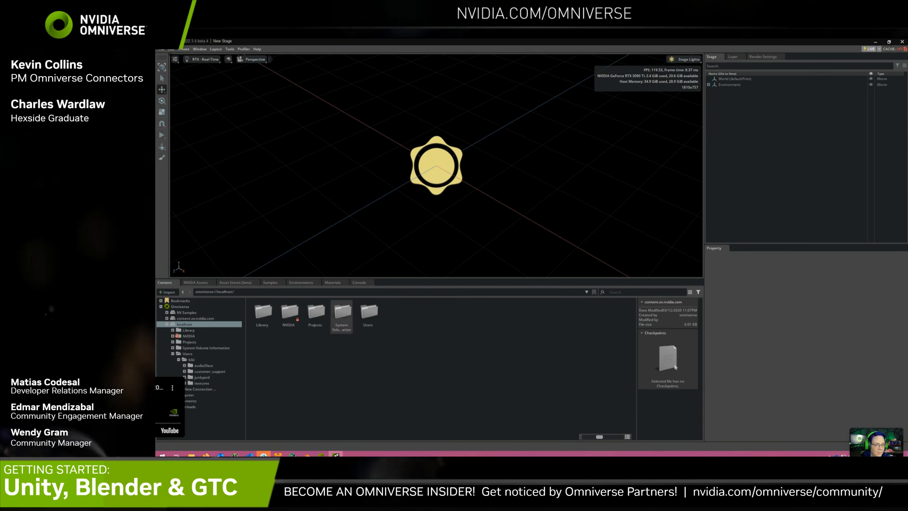
double_click(369, 312)
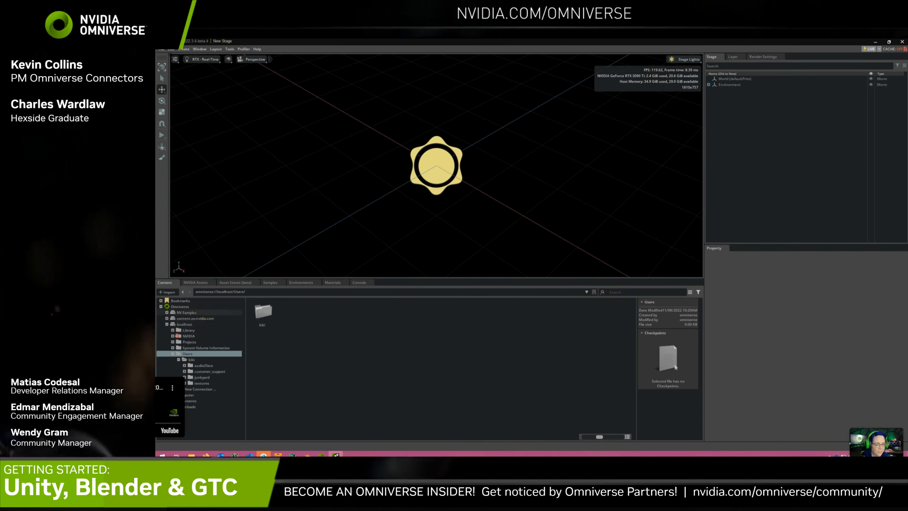
double_click(264, 311)
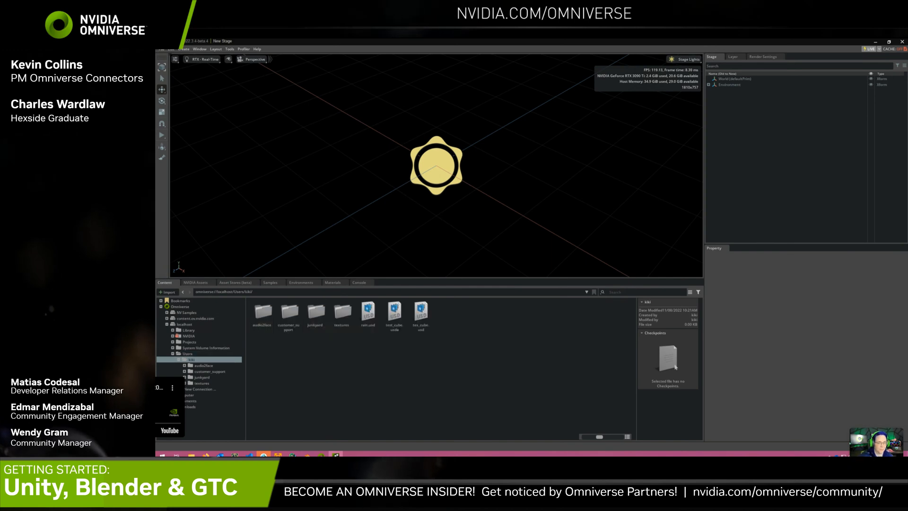
double_click(316, 312)
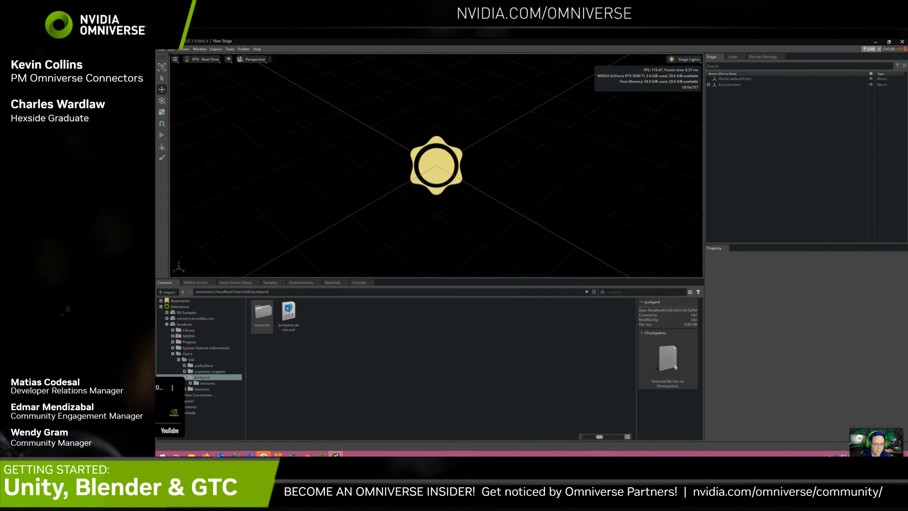
Examine the textures exported to the junkyard folder and the checkpoints of junkyard_demo.usd
double_click(263, 311)
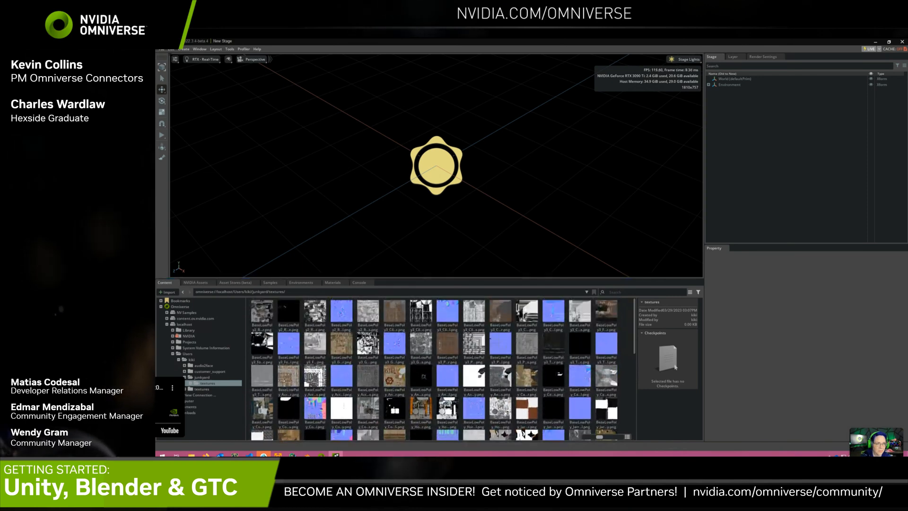
click(202, 377)
click(288, 314)
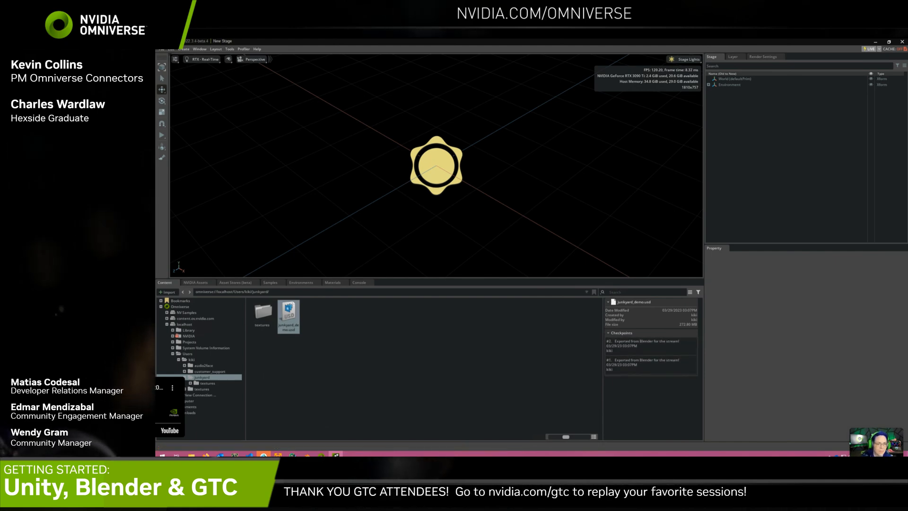
Switch back to Blender and rotate the Wheel Robot so that its face points toward the camera
key(alt+Tab)
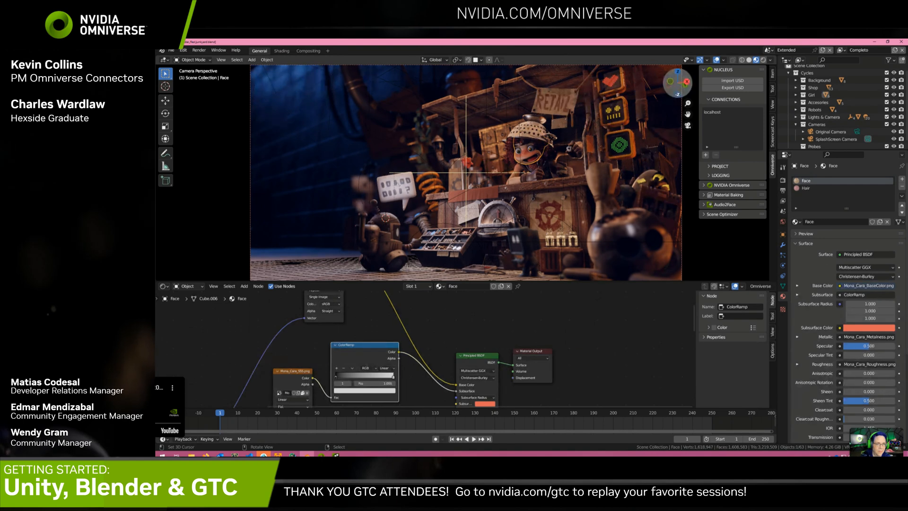
click(386, 228)
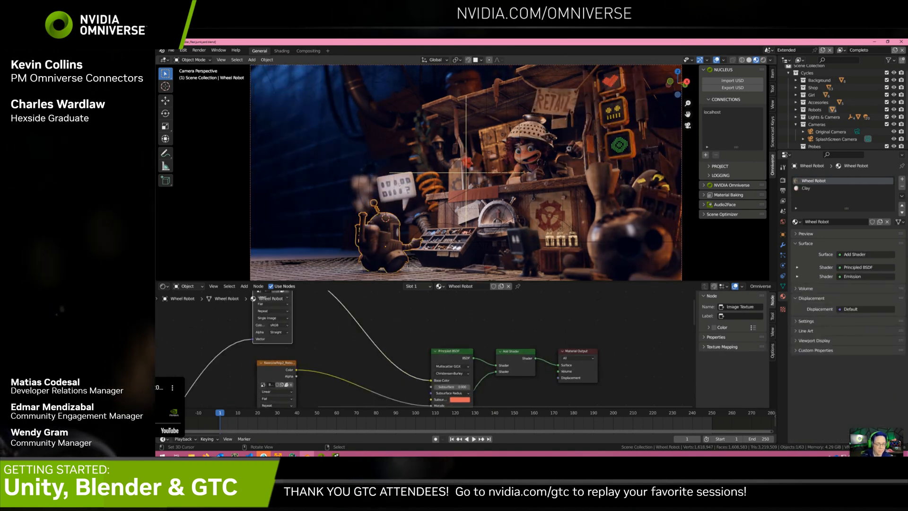
click(165, 114)
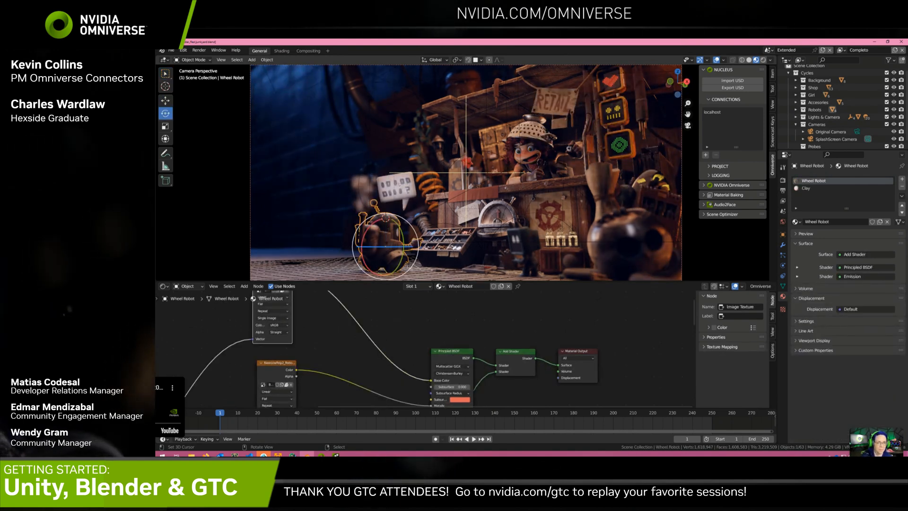
drag(404, 222, 381, 218)
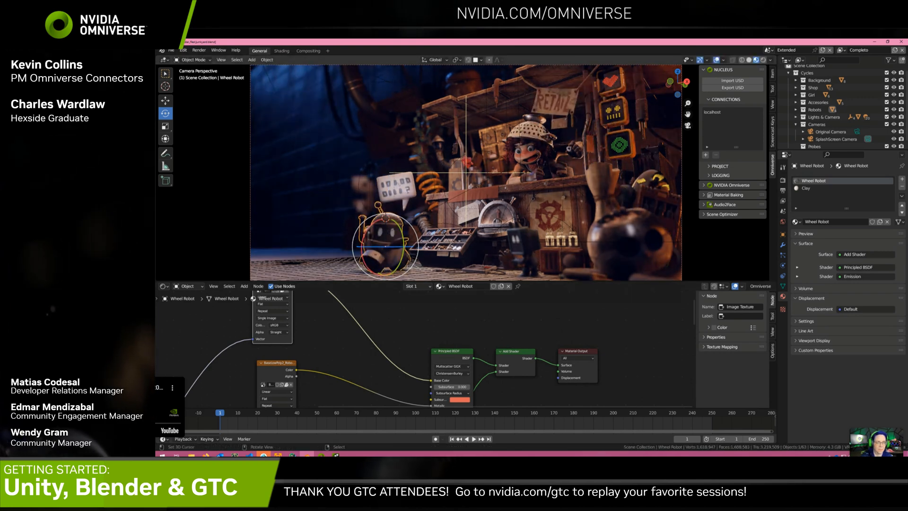
Export the scene again with the checkpoint message "Moved the robot dude", overwriting junkyard_demo.usd and turning on Don't ask again
click(732, 87)
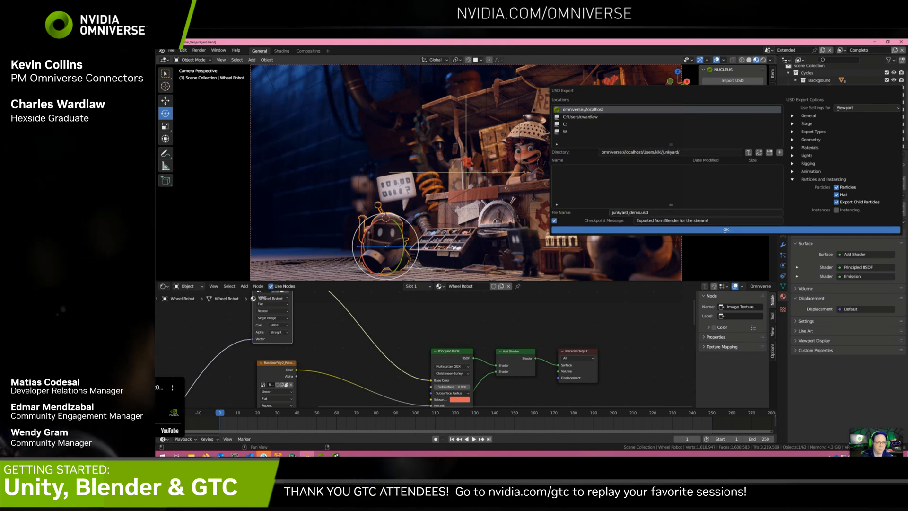
click(672, 220)
text(Moved the robot dude)
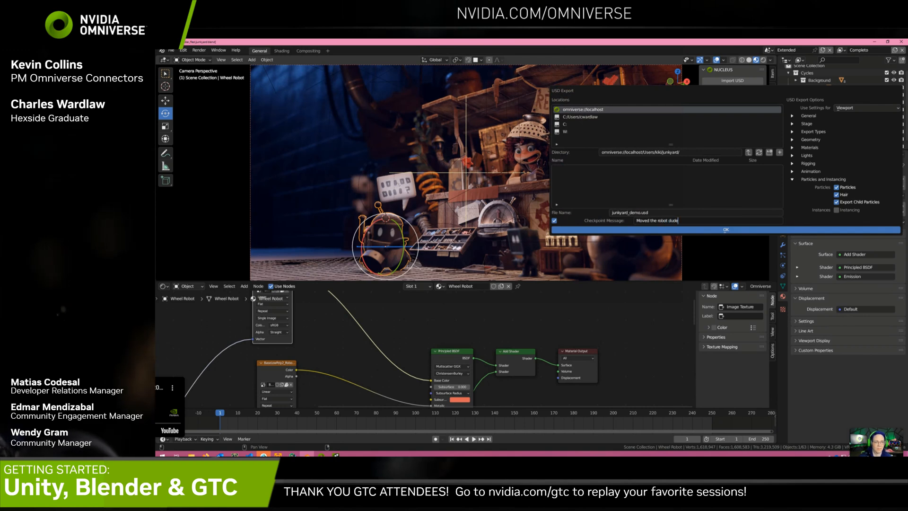
click(716, 229)
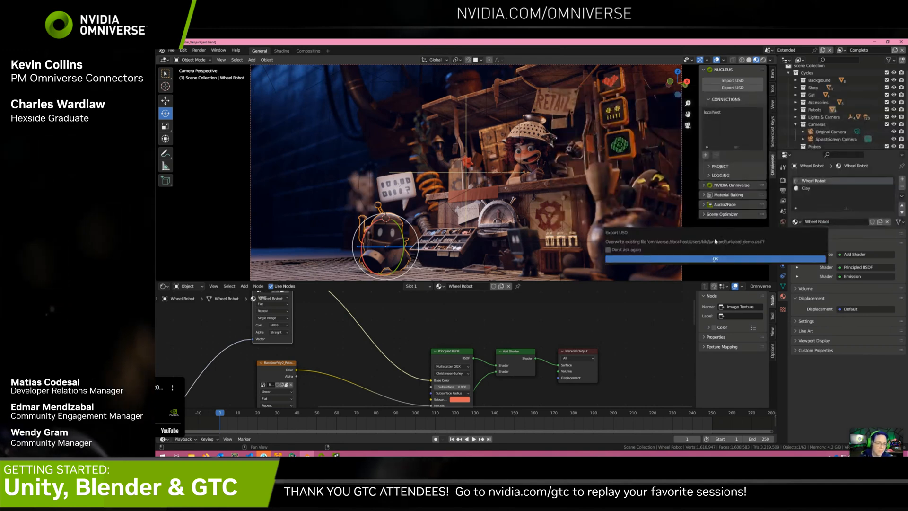
drag(648, 234, 496, 198)
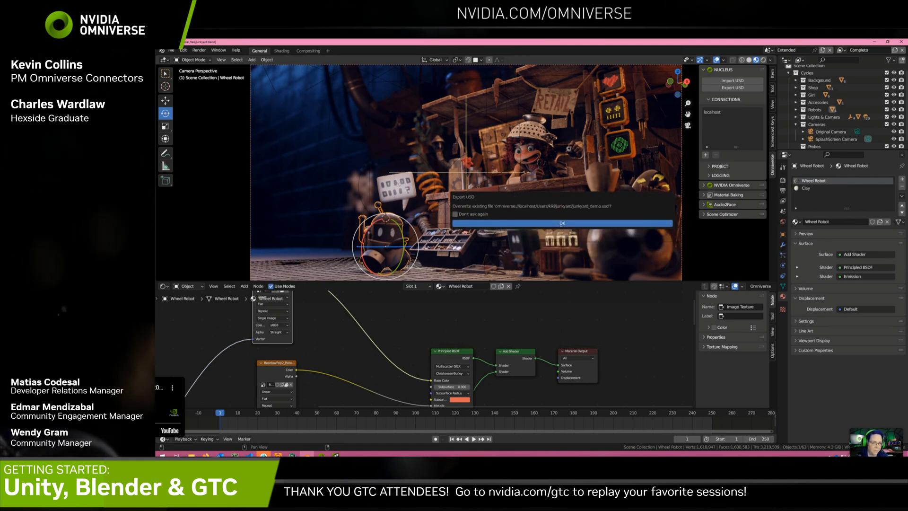
click(455, 214)
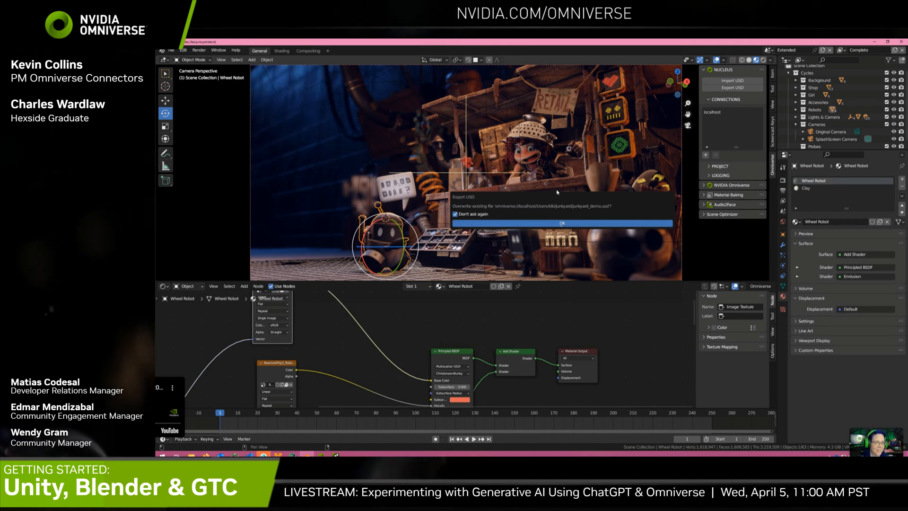
key(Return)
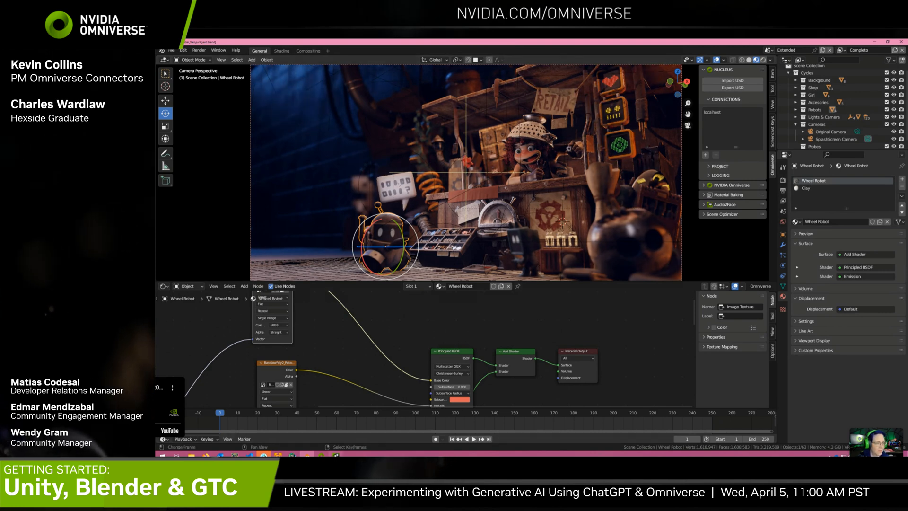
Switch to the Omniverse app, open junkyard_demo.usd and frame the junkyard shop from the front
key(alt+Tab)
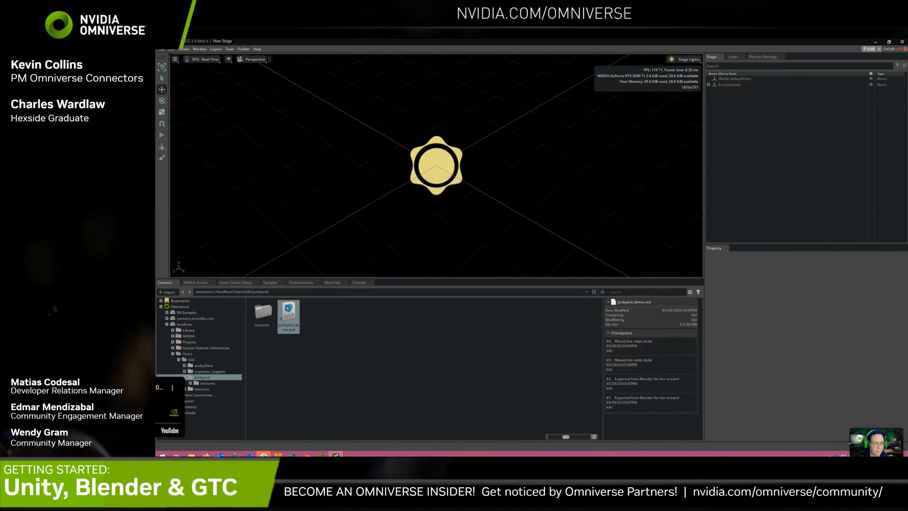
double_click(289, 311)
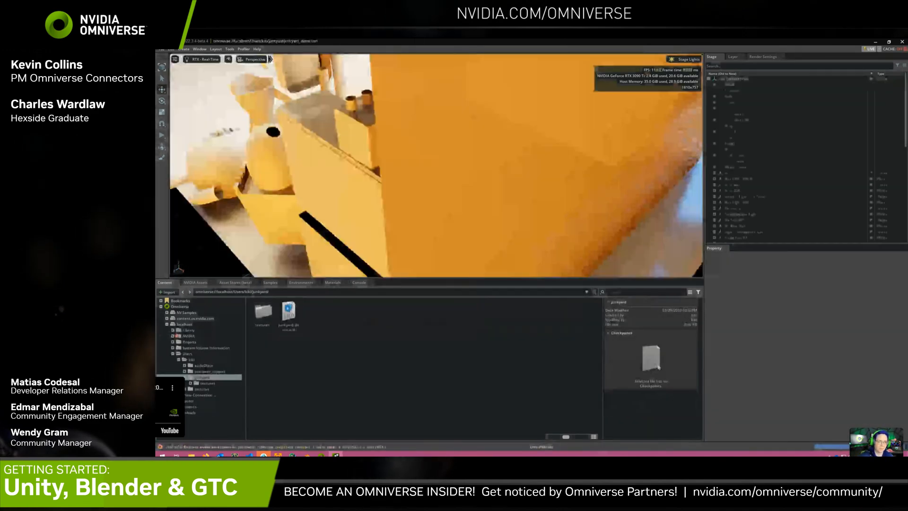
alt+drag(379, 166, 492, 137)
scroll(436, 166, down, 3)
alt+drag(436, 165, 468, 144)
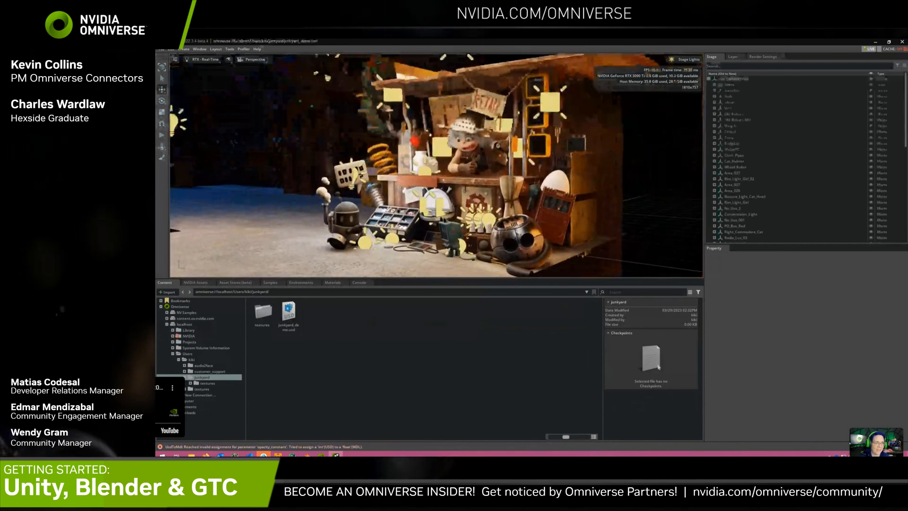
scroll(436, 166, up, 5)
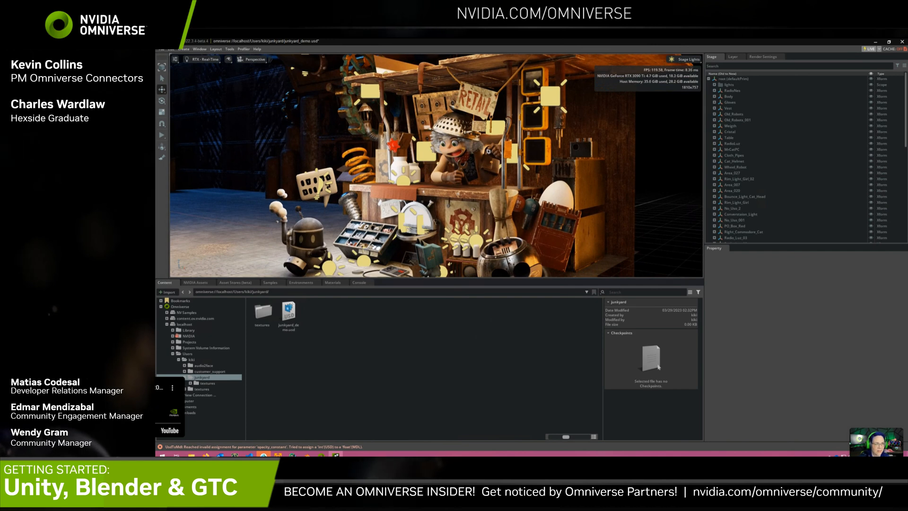
Switch to Blender, select the girl's face, and examine its modifiers and the nodes of its Face material
alt+drag(436, 165, 402, 168)
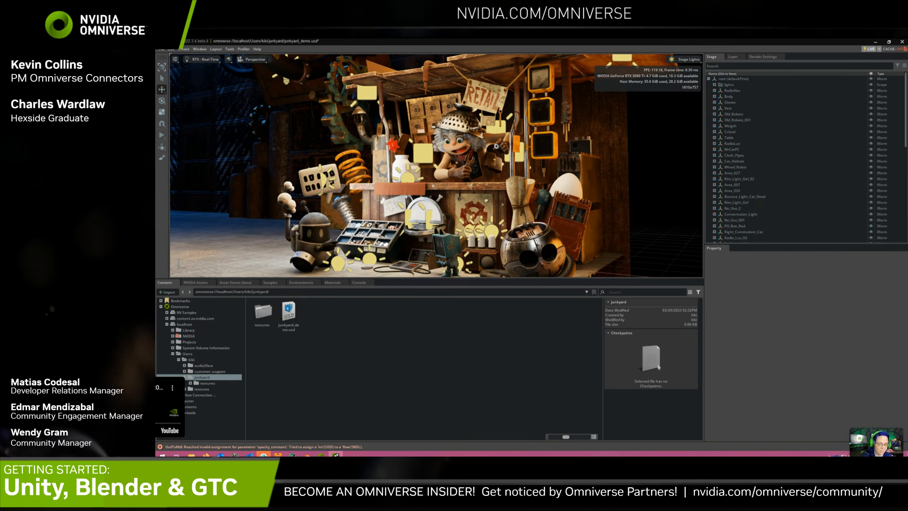
alt+drag(402, 168, 283, 178)
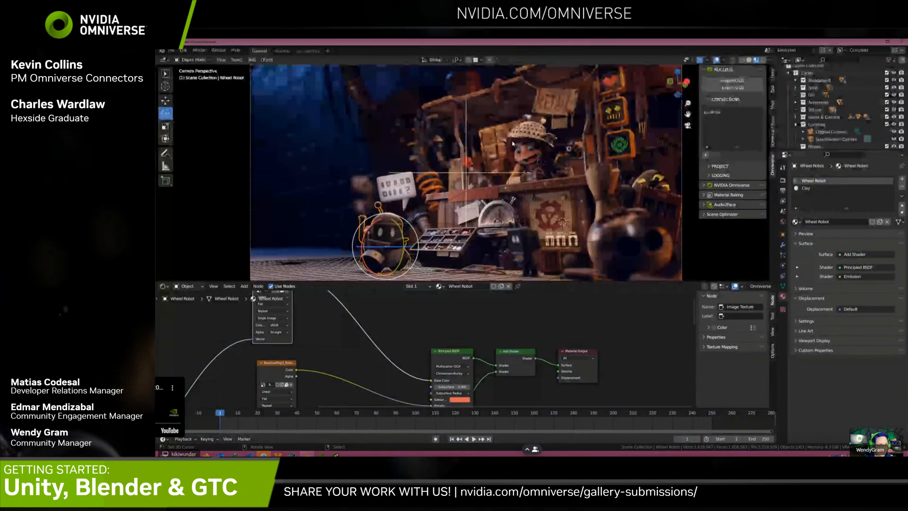
click(527, 160)
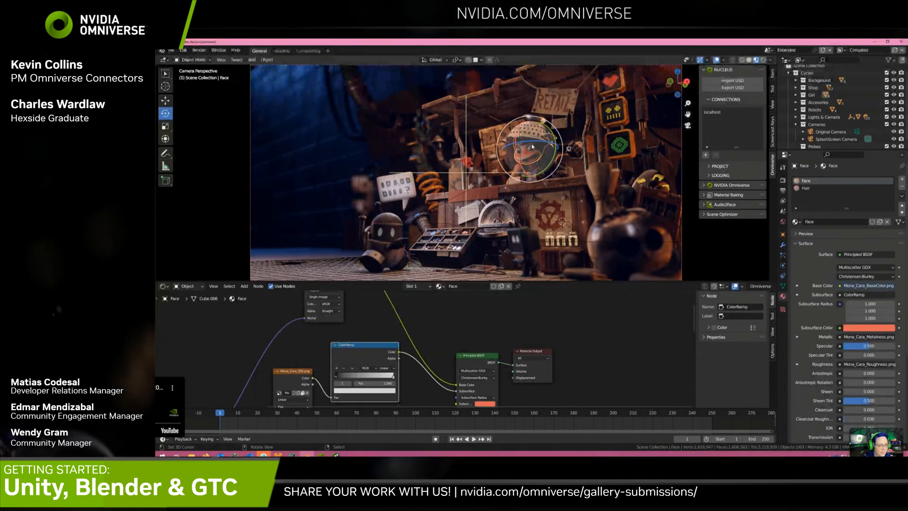
drag(525, 157, 516, 151)
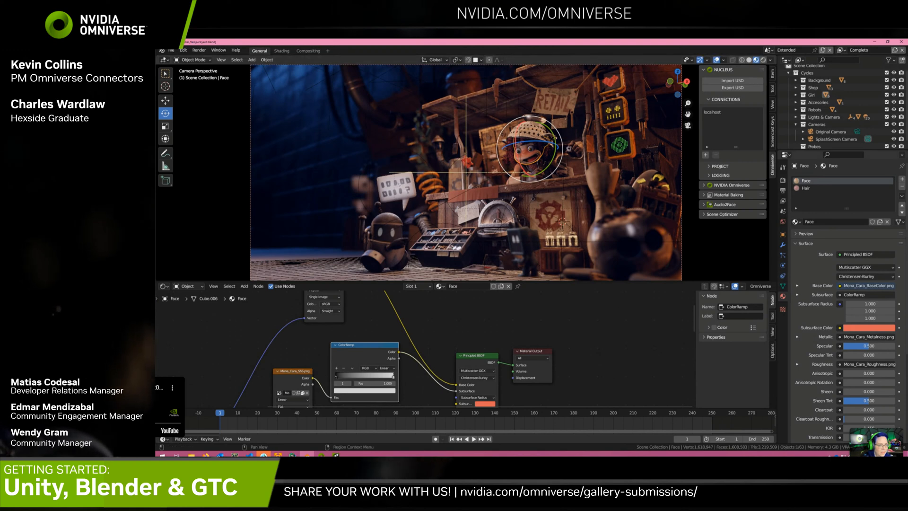
ctrl+scroll(782, 274, up, 4)
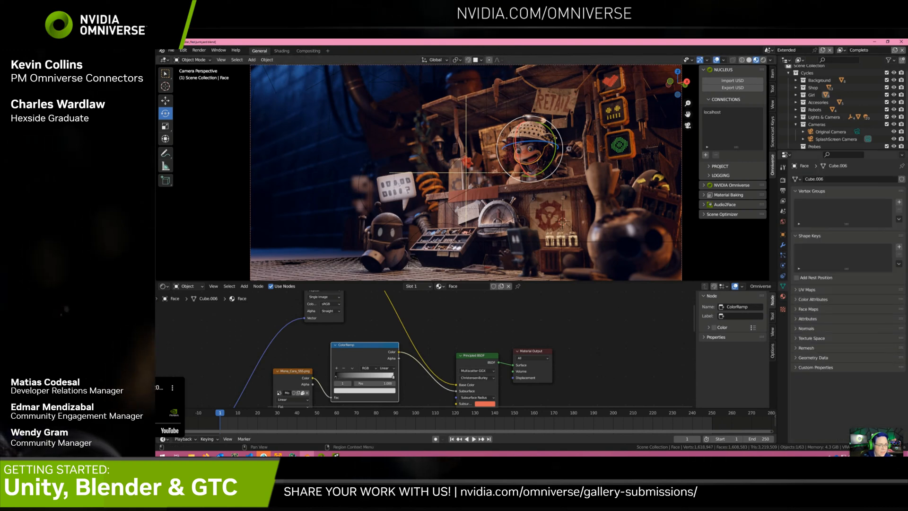
click(784, 245)
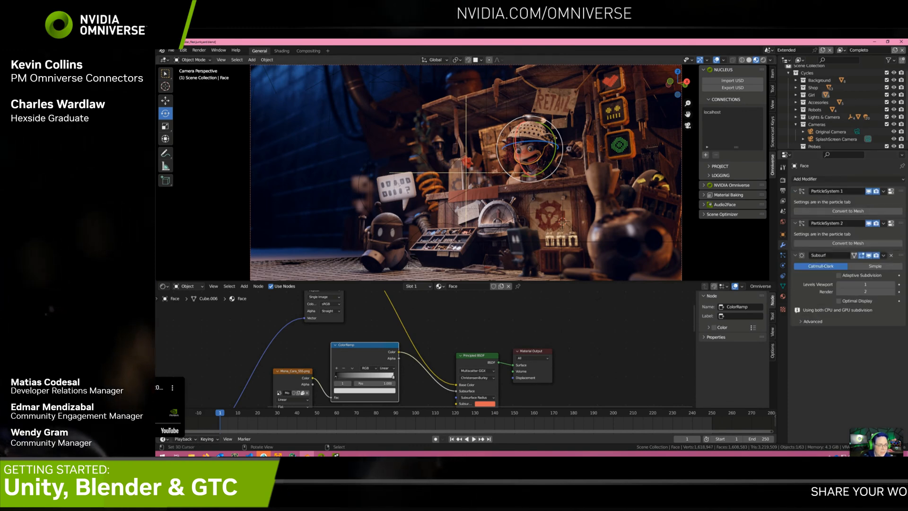
click(783, 296)
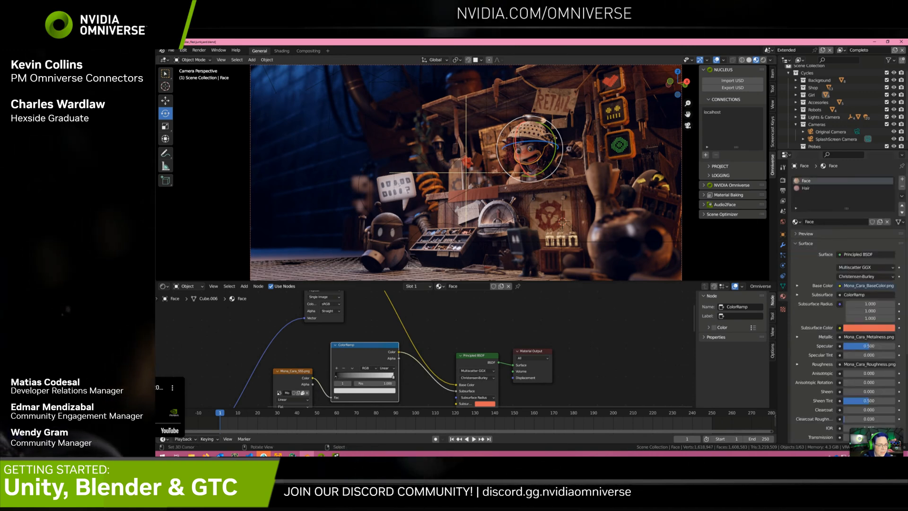
middle_drag(526, 345, 533, 330)
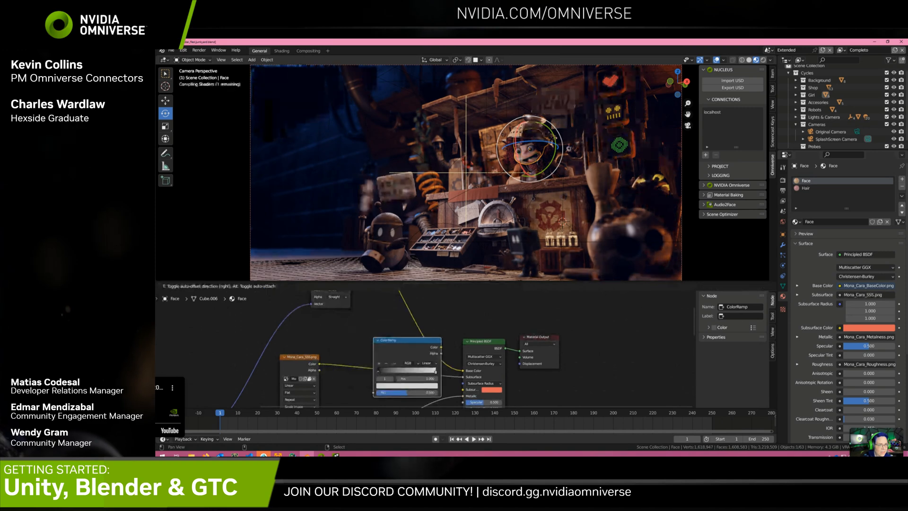
scroll(527, 345, up, 3)
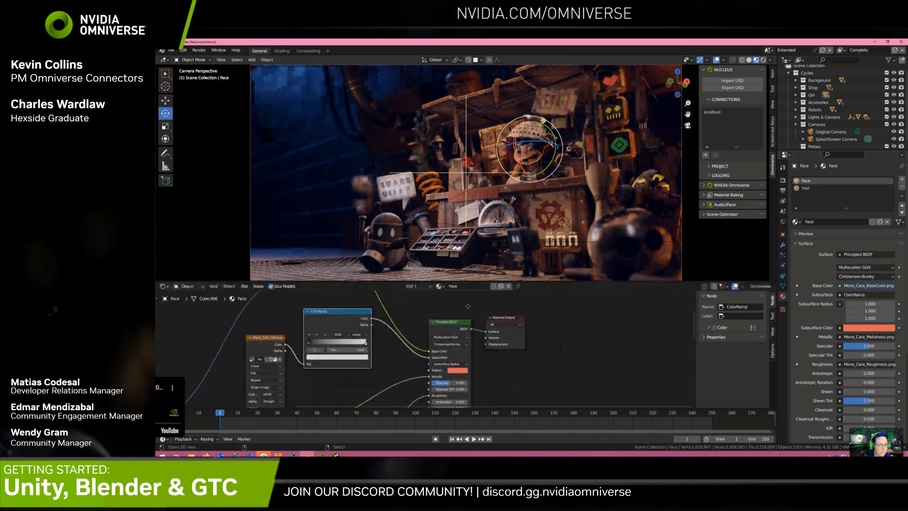
middle_drag(527, 345, 511, 362)
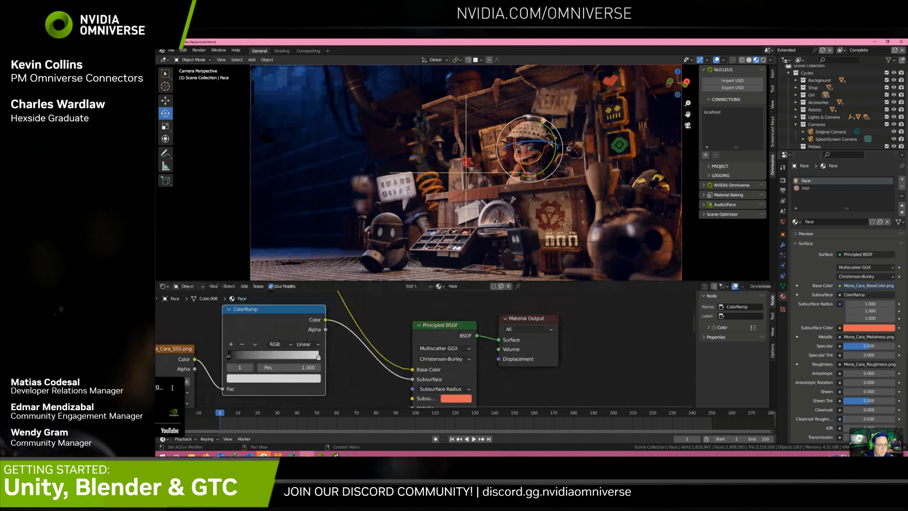
In the girl's Hair material, link the Principled BSDF directly to the Material Output's Surface and hide the viewport overlays
click(806, 188)
scroll(426, 350, down, 5)
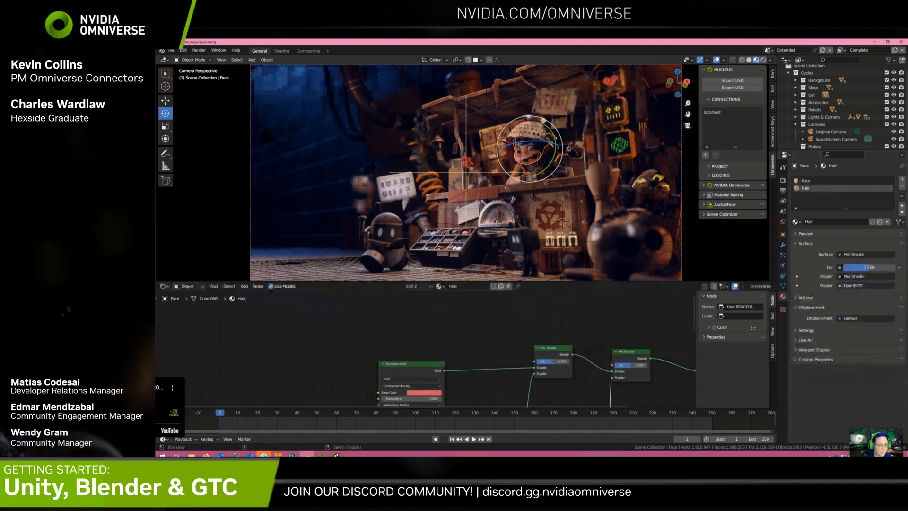
scroll(458, 376, down, 1)
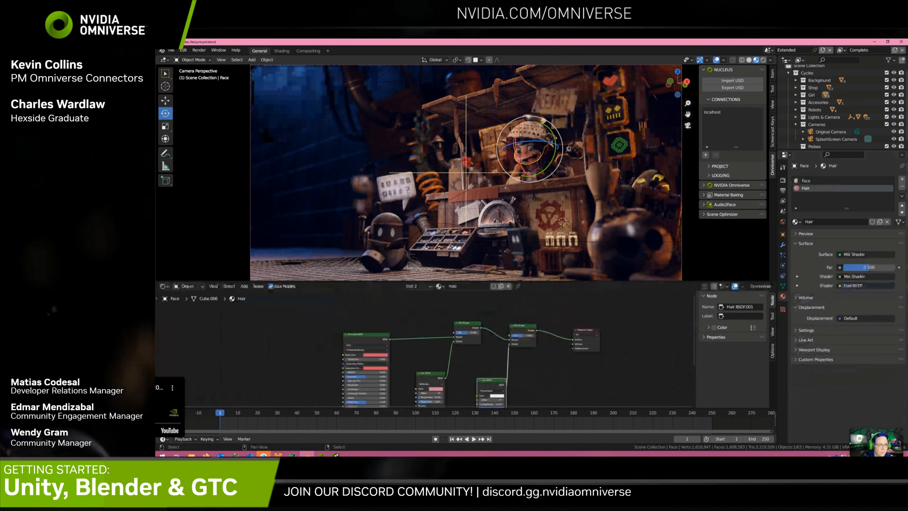
middle_drag(458, 376, 475, 382)
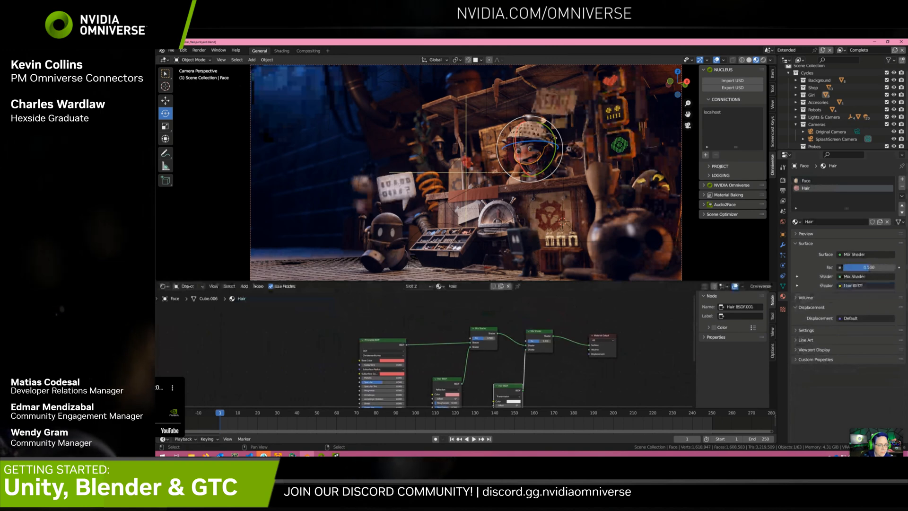
drag(405, 344, 590, 340)
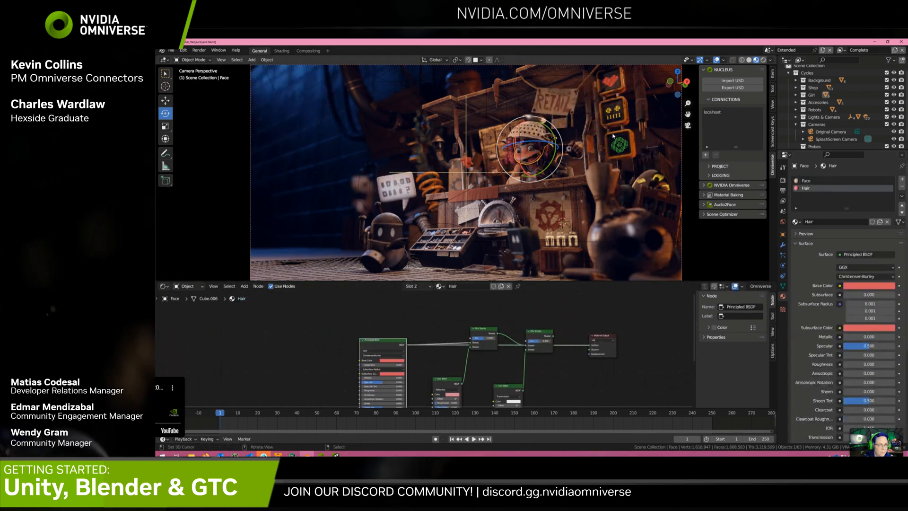
click(716, 59)
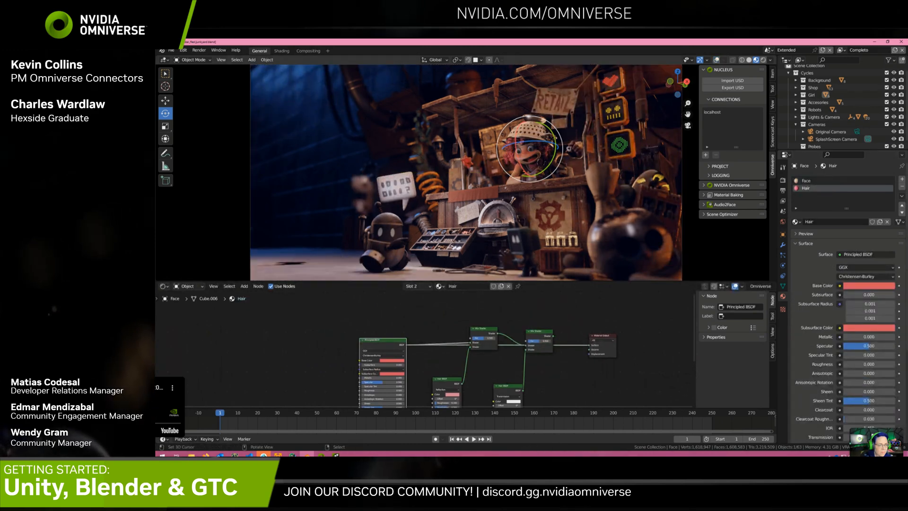
Compare the girl's hair with the original Mix Shader setup and reconnect the Principled BSDF straight to the Material Output
click(538, 176)
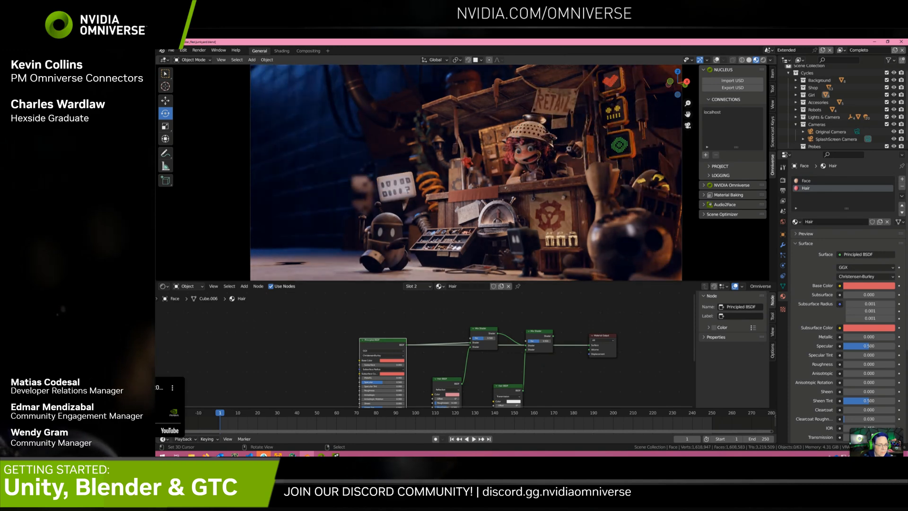
click(538, 176)
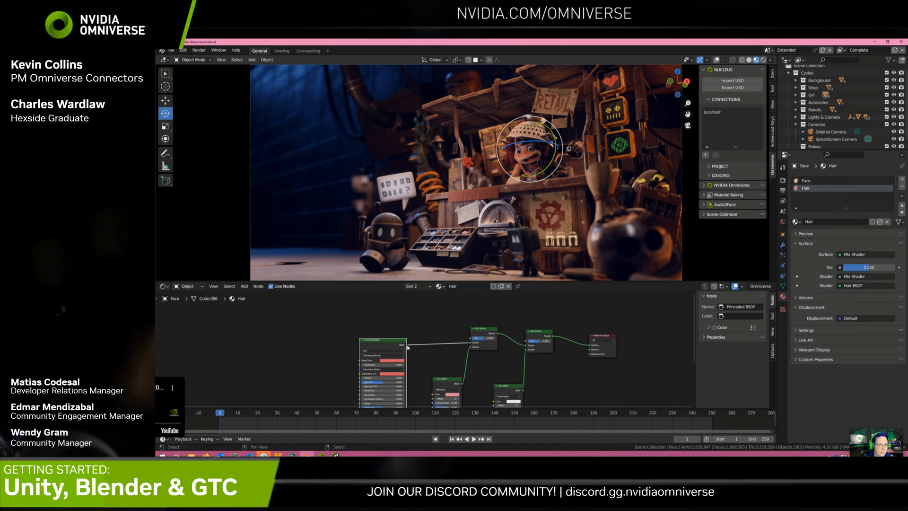
drag(406, 345, 589, 333)
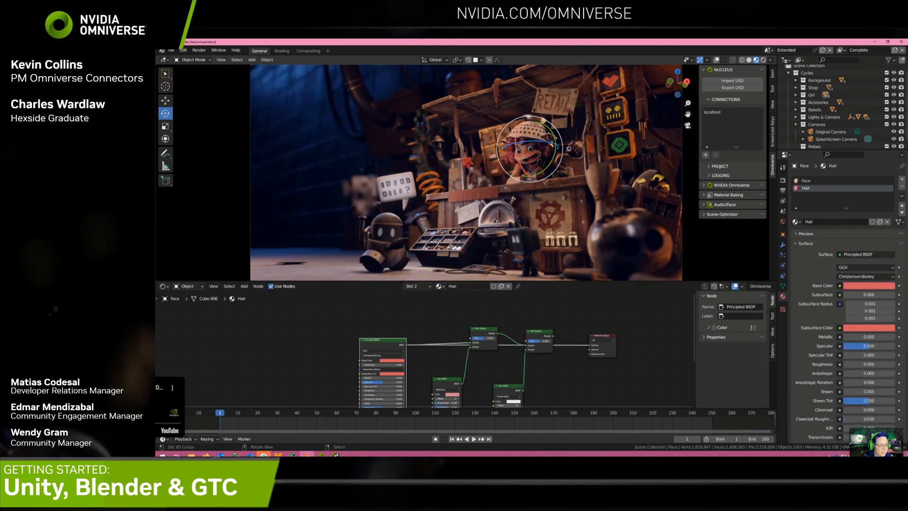
middle_drag(544, 359, 564, 330)
scroll(478, 345, up, 3)
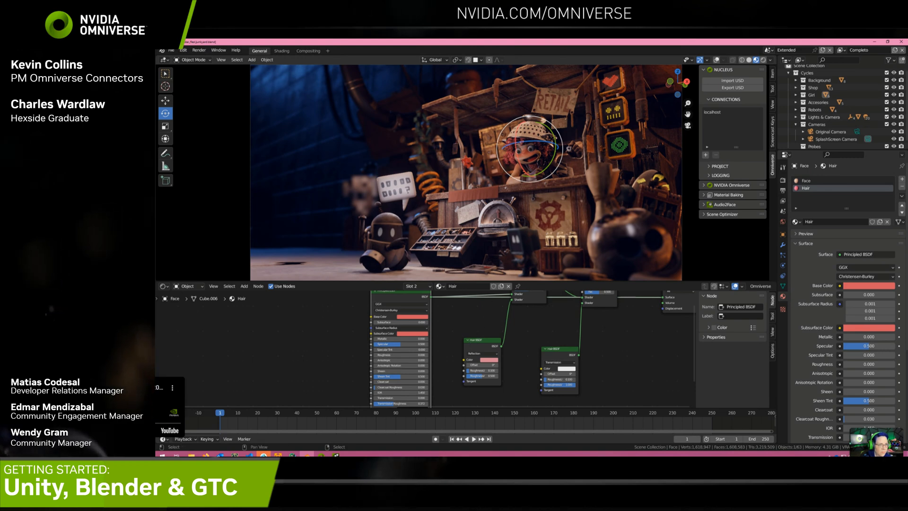
middle_drag(543, 272, 508, 312)
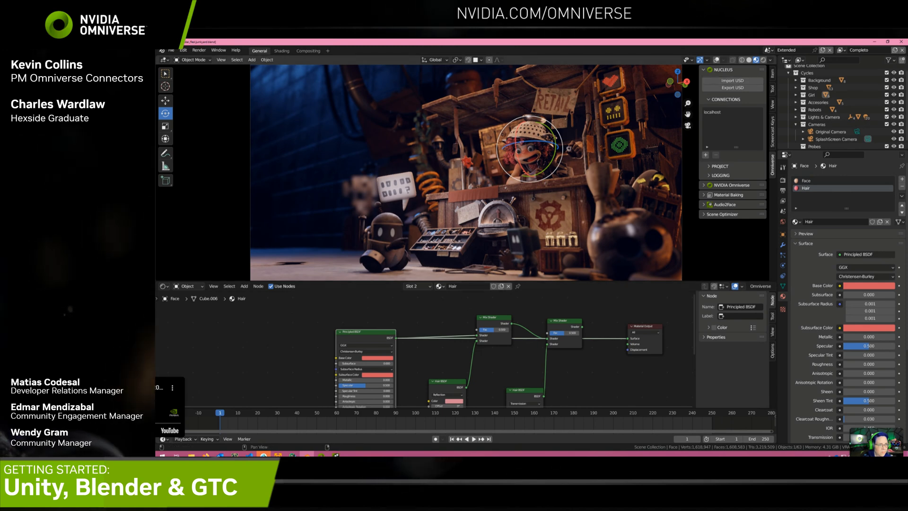
Export the scene again to junkyard_demo.usd on the local Nucleus server with the checkpoint message "fixed the hair shader"
click(732, 87)
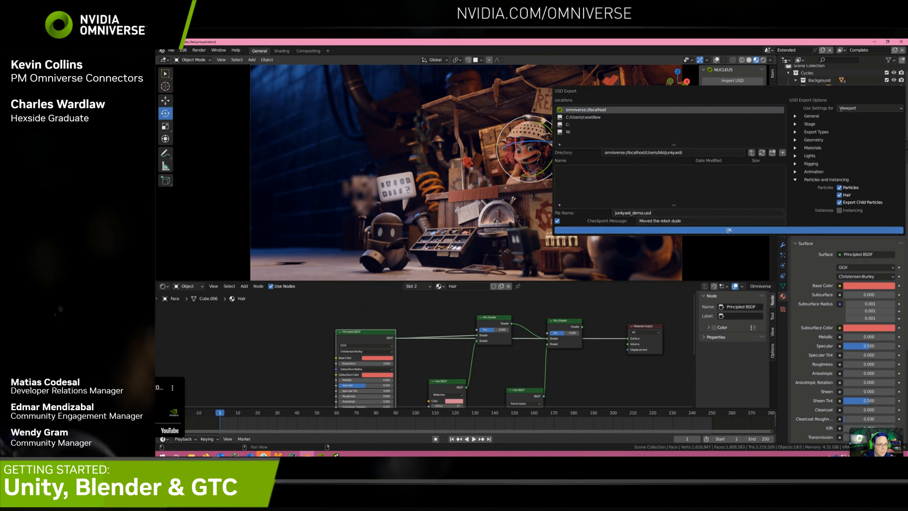
click(662, 221)
text(fixed t)
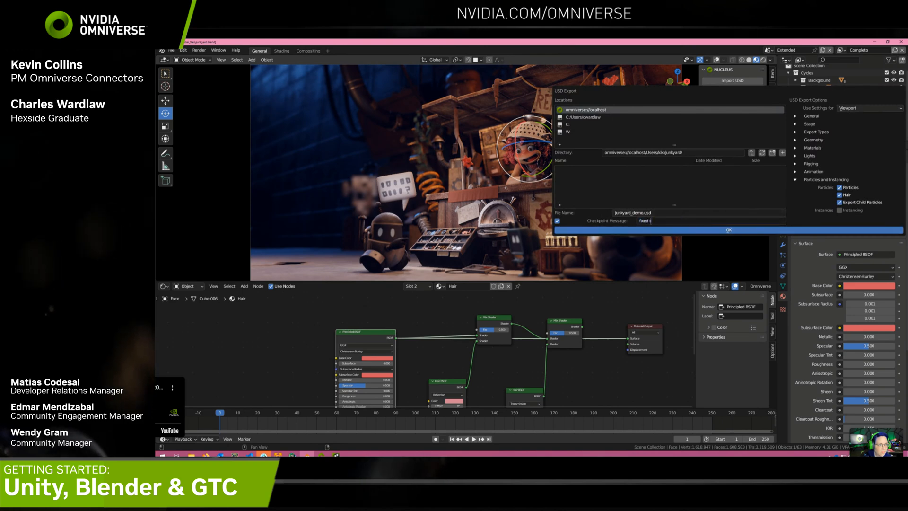
text(he hair shade)
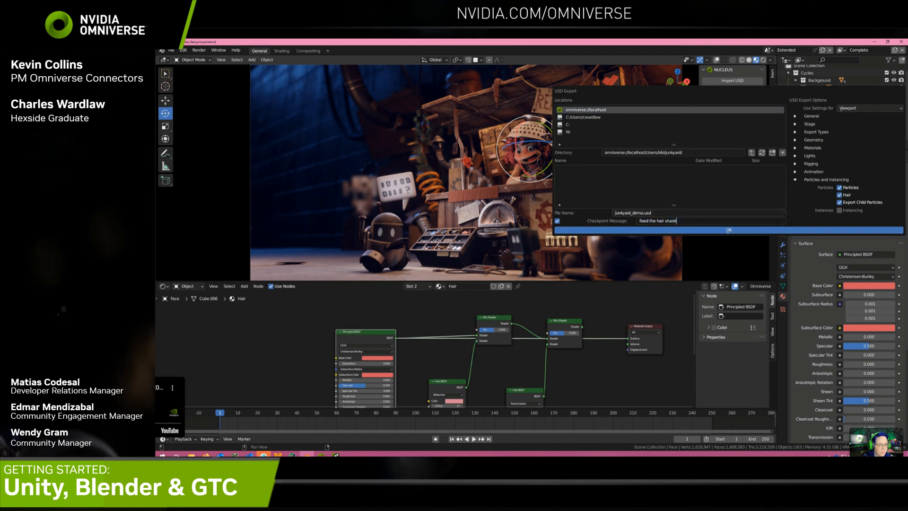
key(Return)
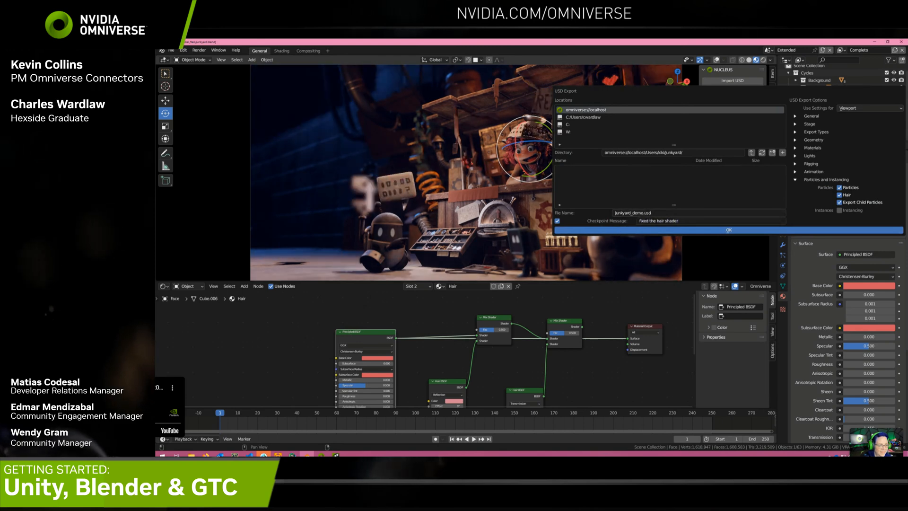
click(619, 230)
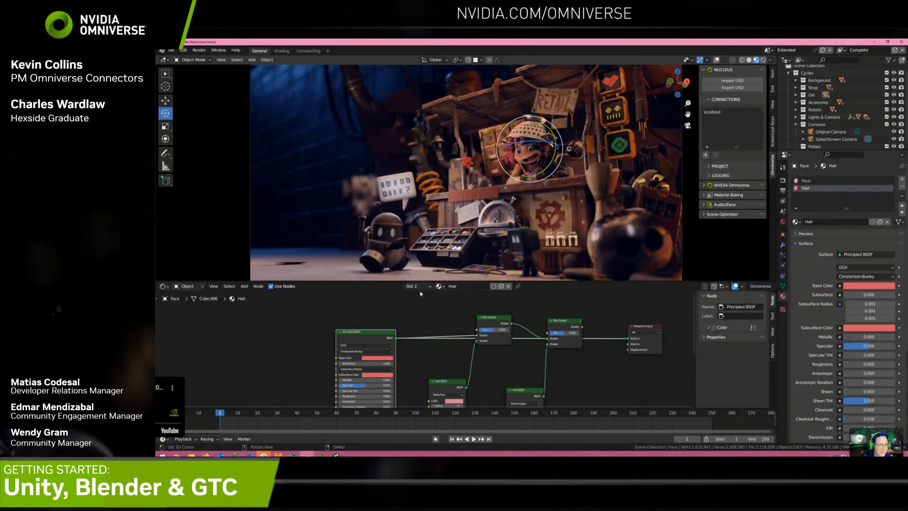
Switch to the Omniverse app, fetch the changed USD files, and view the junkyard shop through the scene's Camera
click(336, 454)
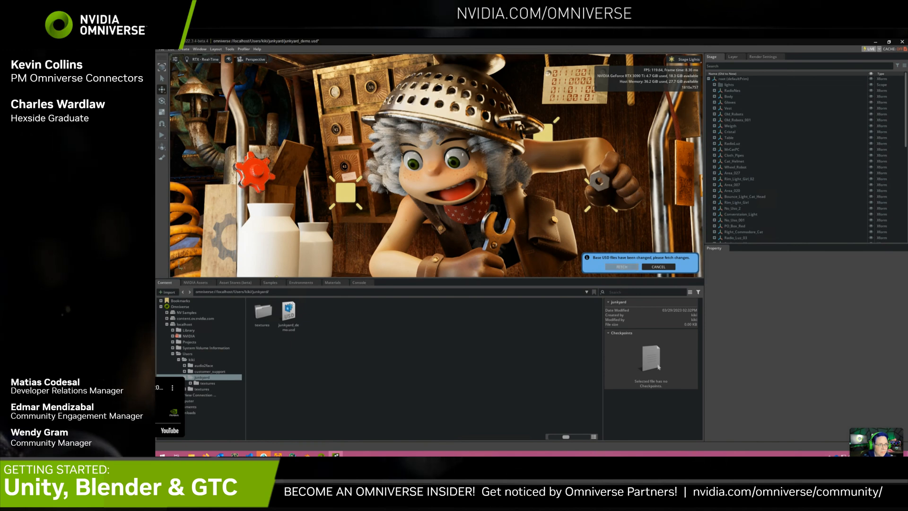
click(622, 267)
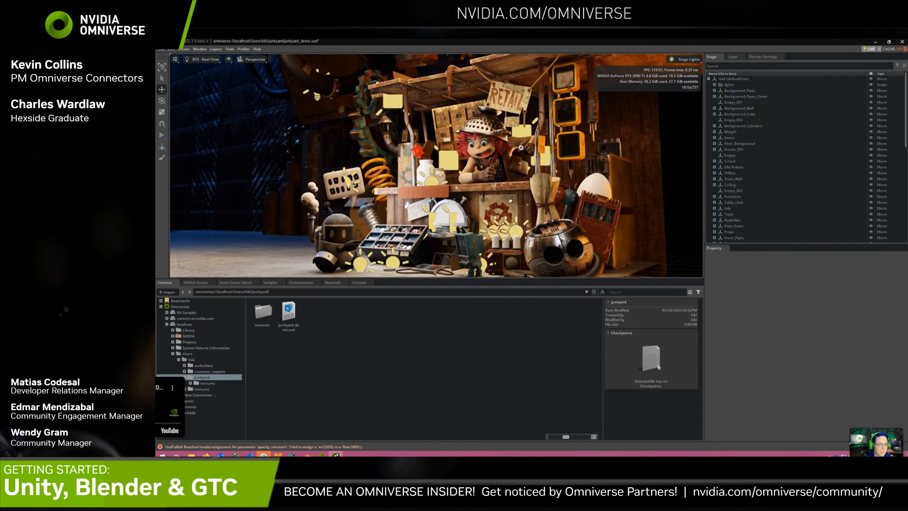
click(251, 59)
mouse_move(250, 71)
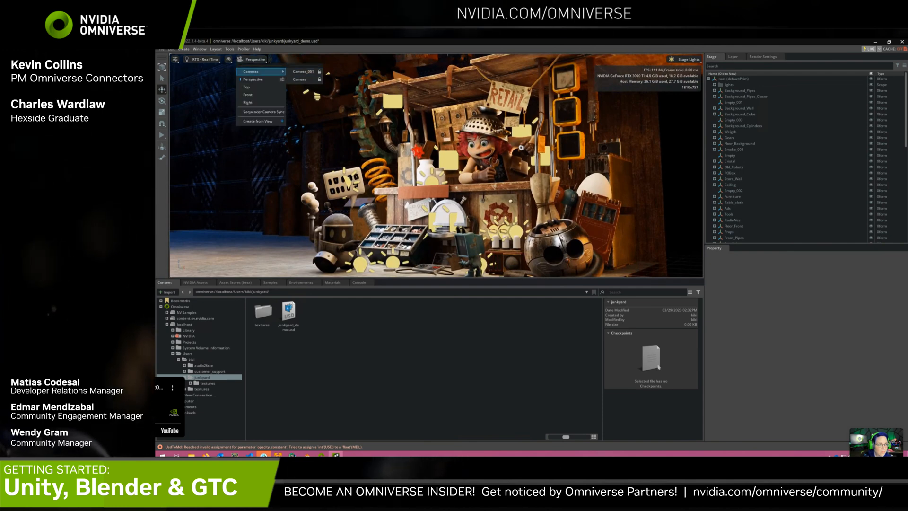
click(300, 78)
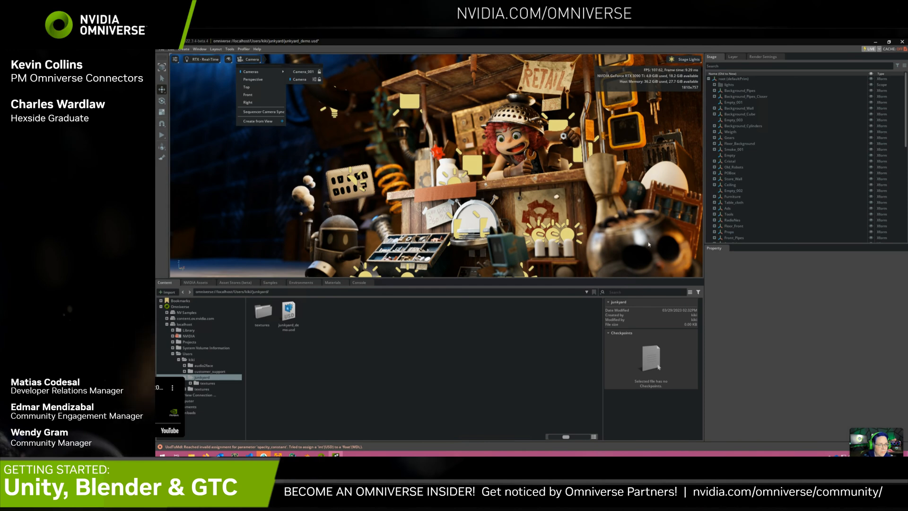
Compare the camera view with the Blender viewport and return the Omniverse viewport to Perspective
key(alt+Tab)
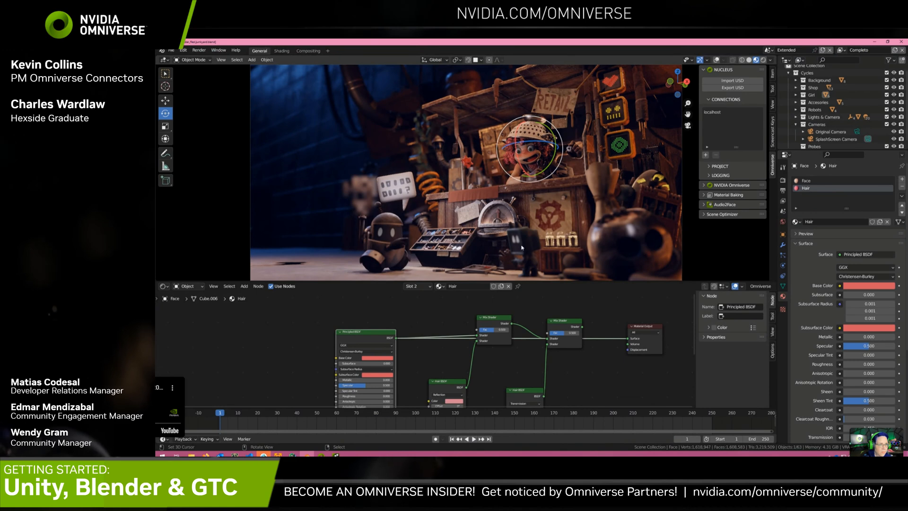
key(alt+Tab)
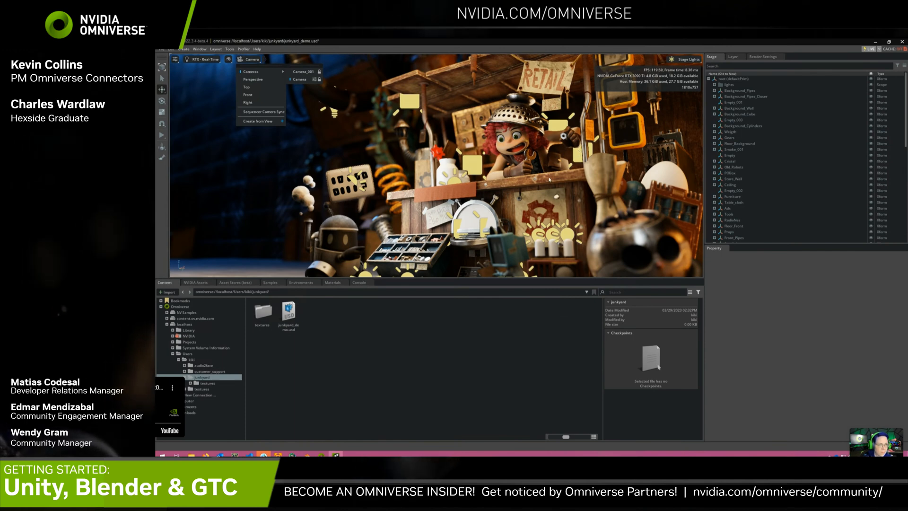
click(253, 79)
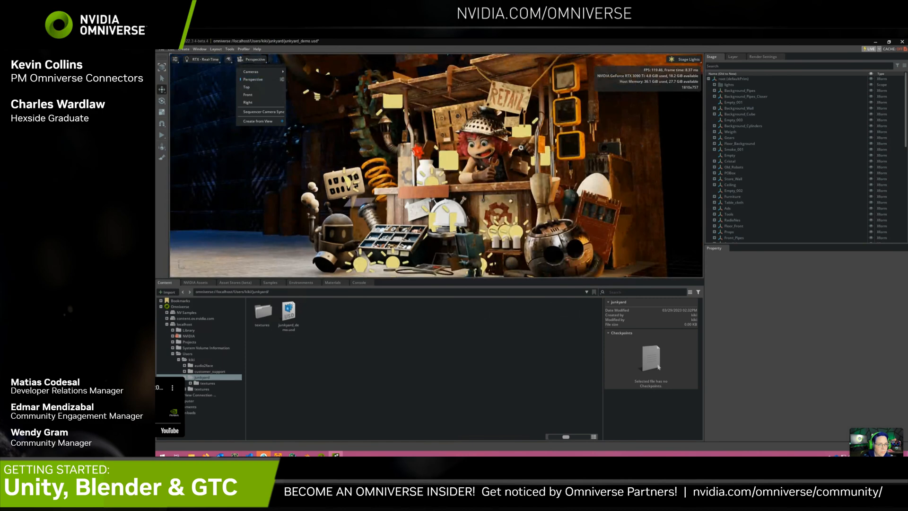
Select the POBox pigeonhole shelf behind the girl and move it forward to about -3.84 on the Y axis
alt+drag(425, 166, 452, 189)
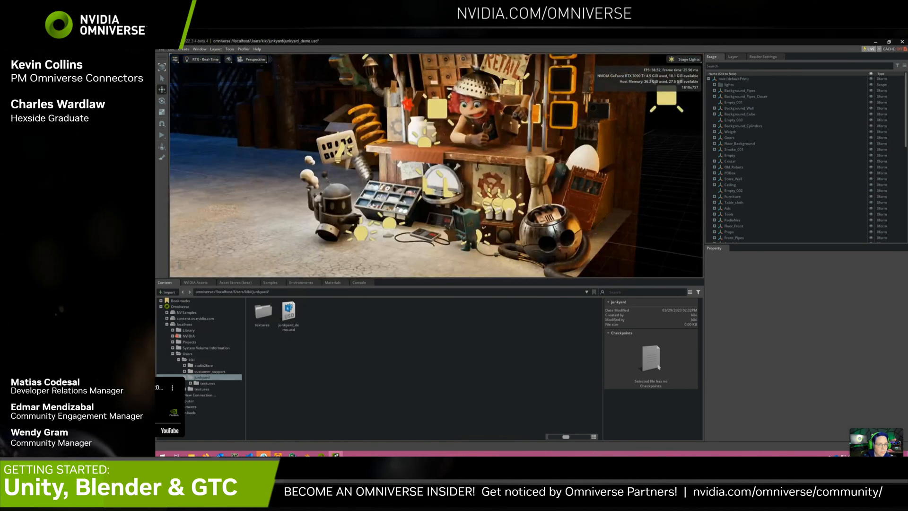
click(464, 59)
alt+drag(449, 75, 453, 119)
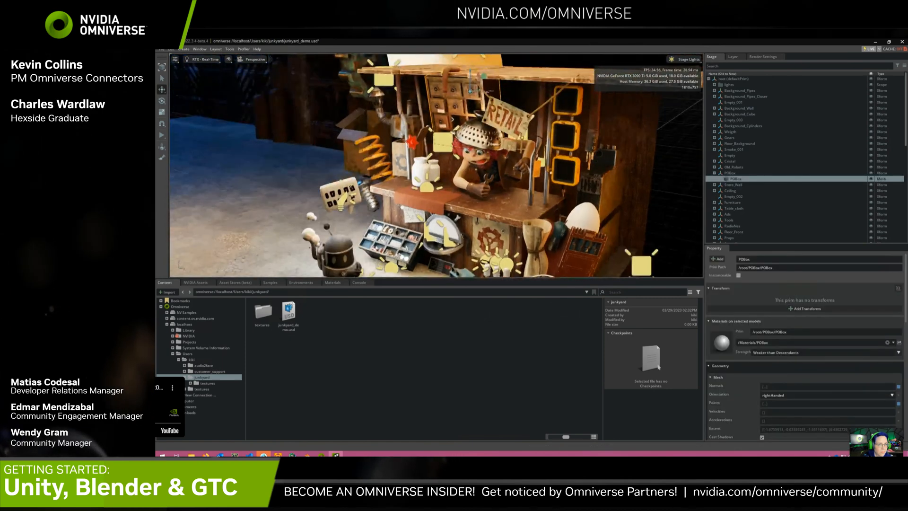
drag(487, 90, 394, 79)
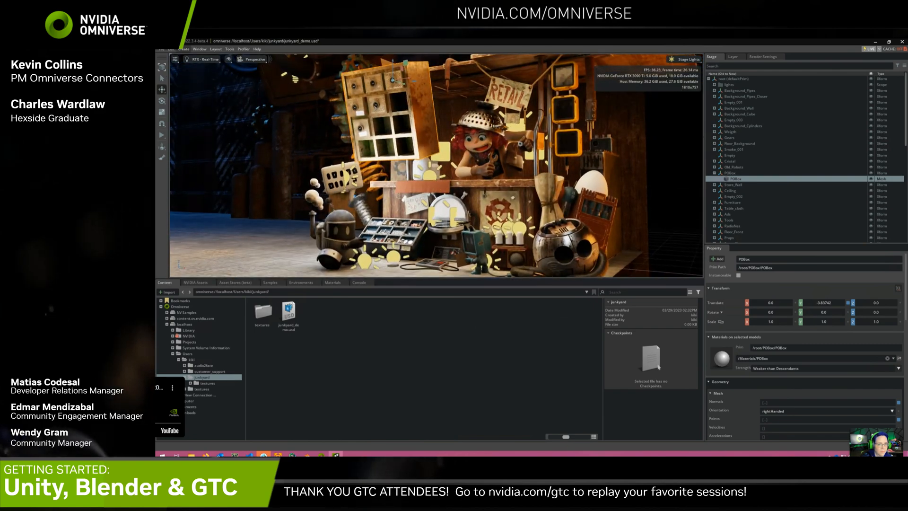
Save junkyard_demo.usd on the Nucleus server with the checkpoint comment "Moved shelves"
click(162, 49)
key(ctrl+s)
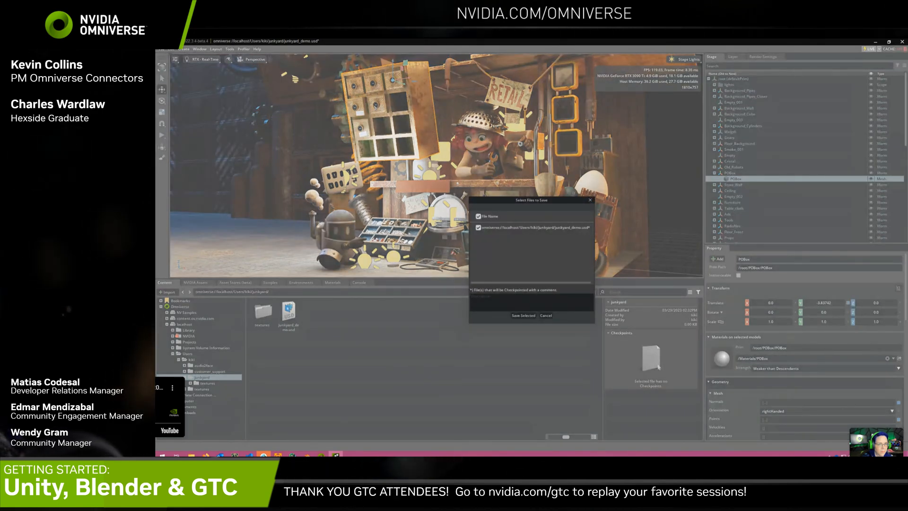
click(472, 298)
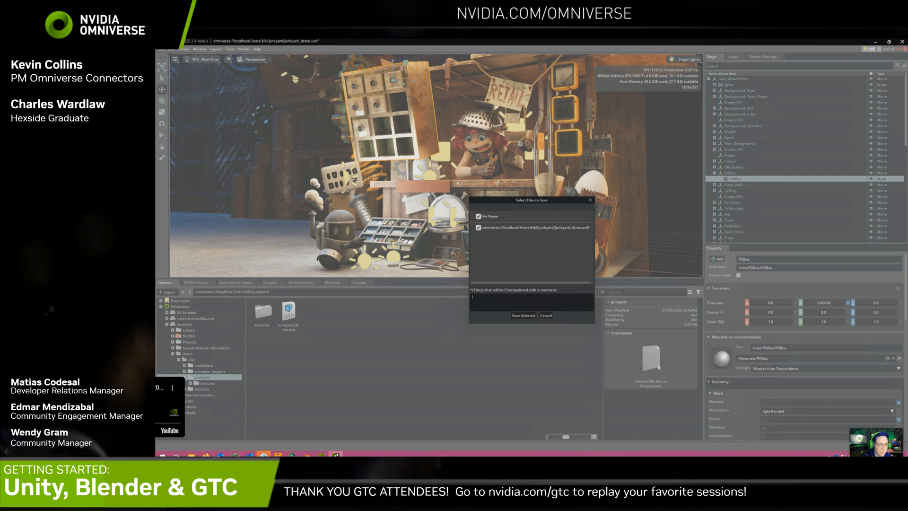
text(Moved shelve)
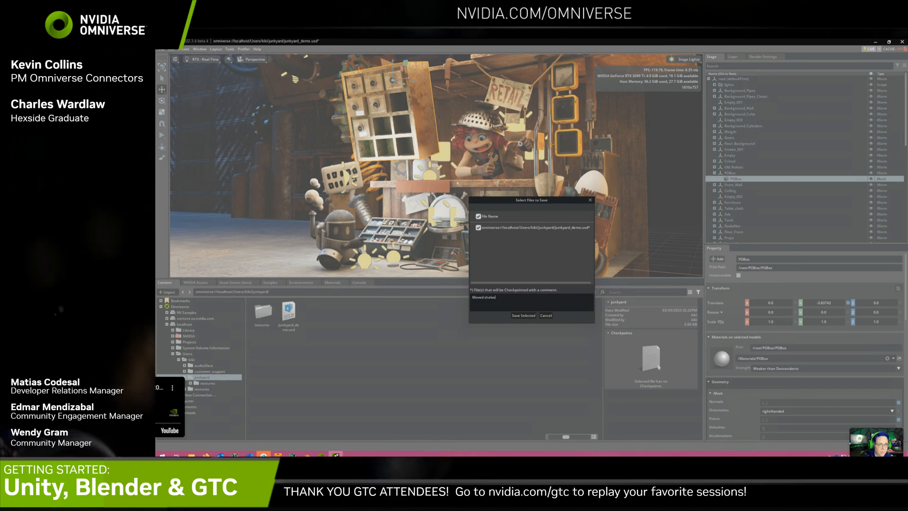
text(s)
click(523, 315)
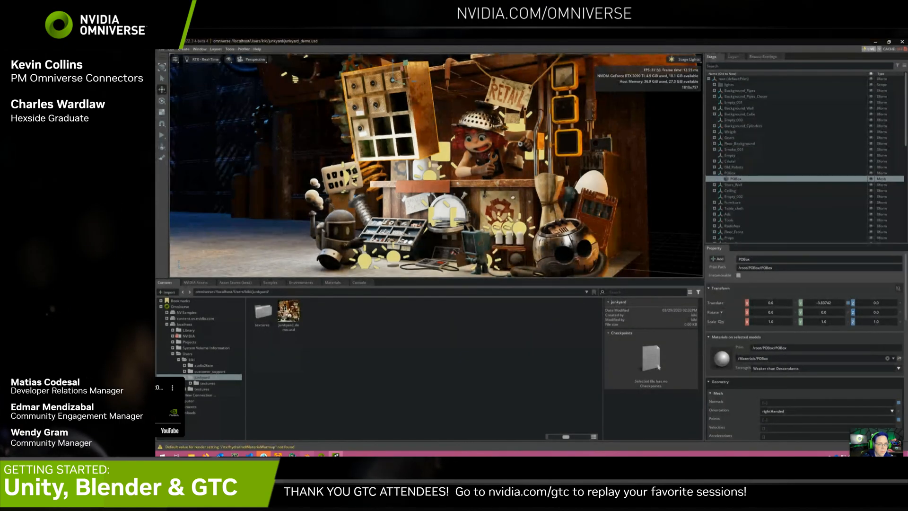
Switch to the new Blender scene with the default cube and choose junkyard_demo.usd from the local Nucleus server's junkyard folder for USD import
key(alt+Tab)
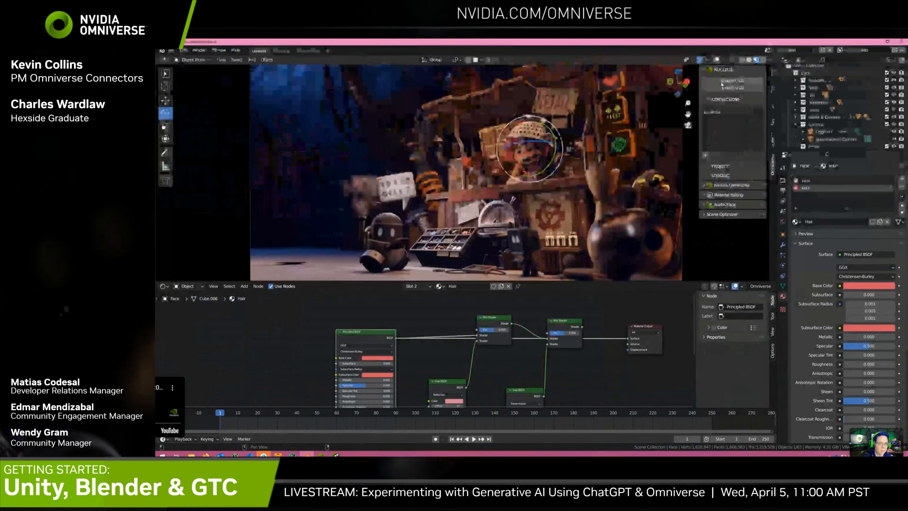
key(ctrl+Tab)
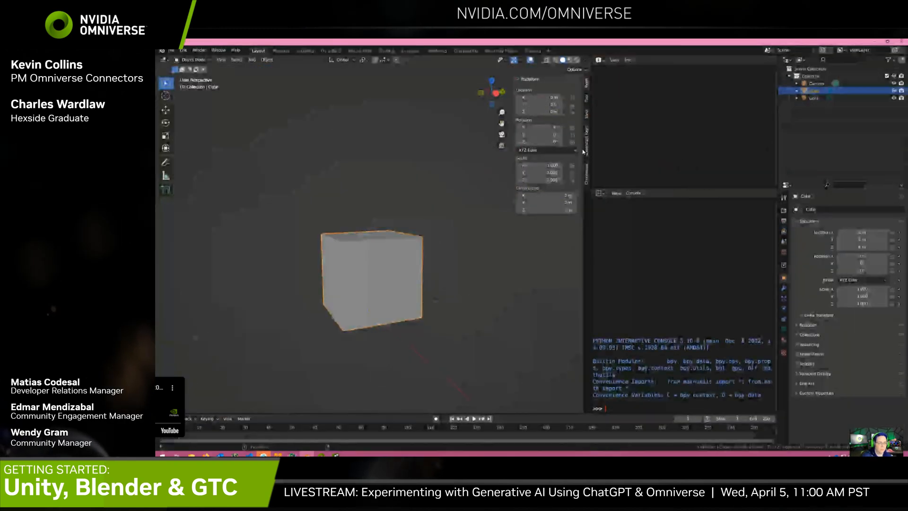
click(586, 175)
click(547, 94)
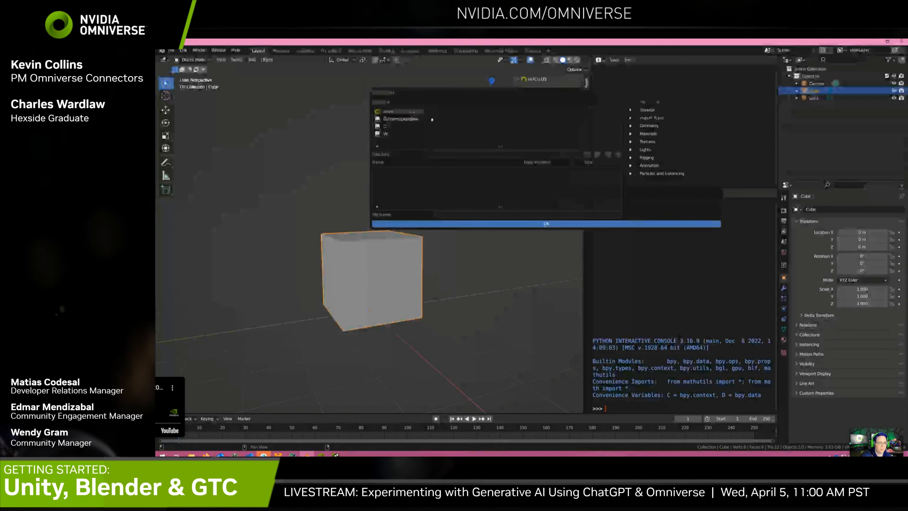
click(408, 113)
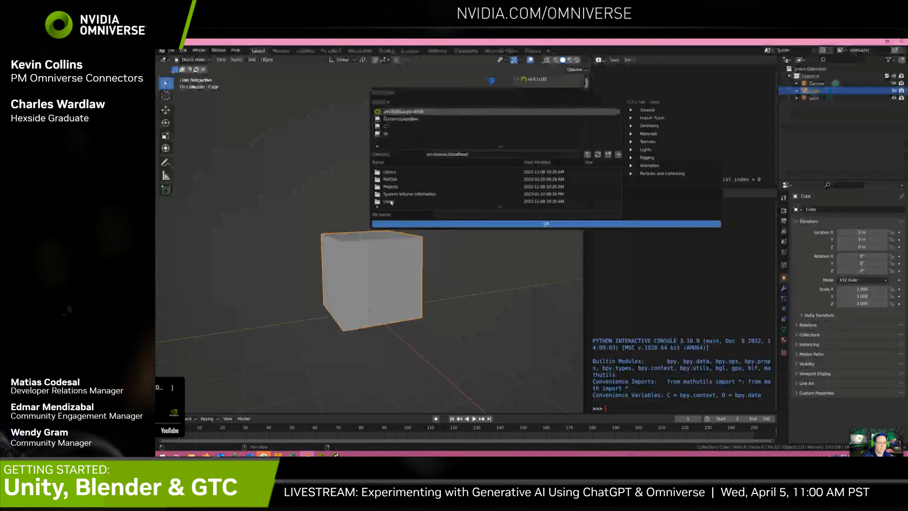
double_click(390, 178)
double_click(389, 173)
double_click(397, 189)
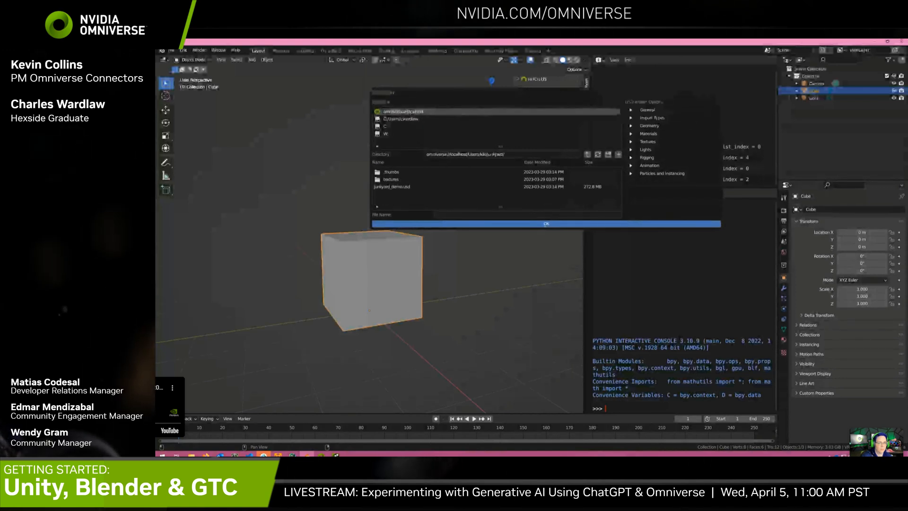
click(405, 188)
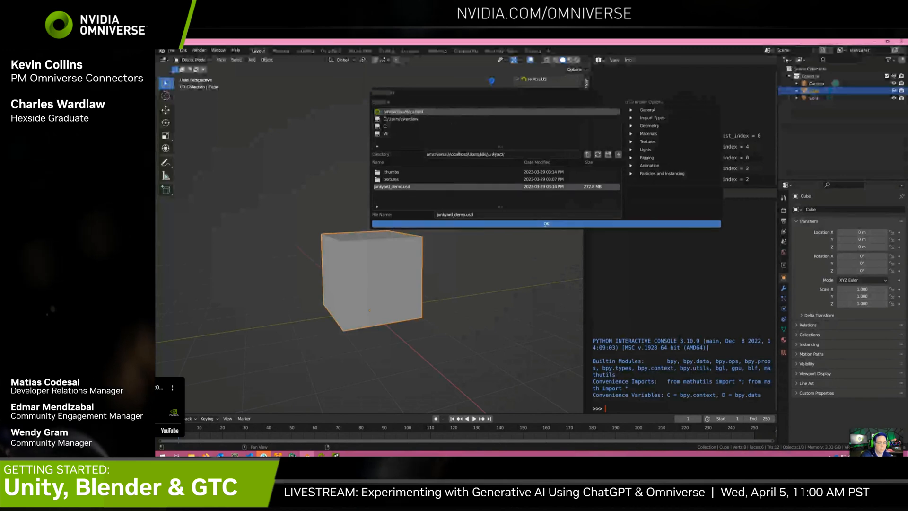
click(546, 224)
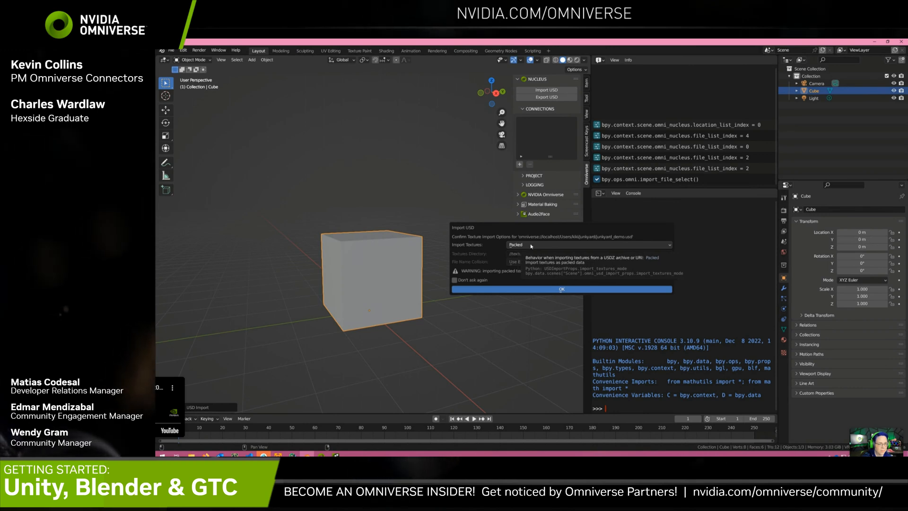
Try the Copy texture import mode with the file name collision option kept at Use Existing
click(520, 244)
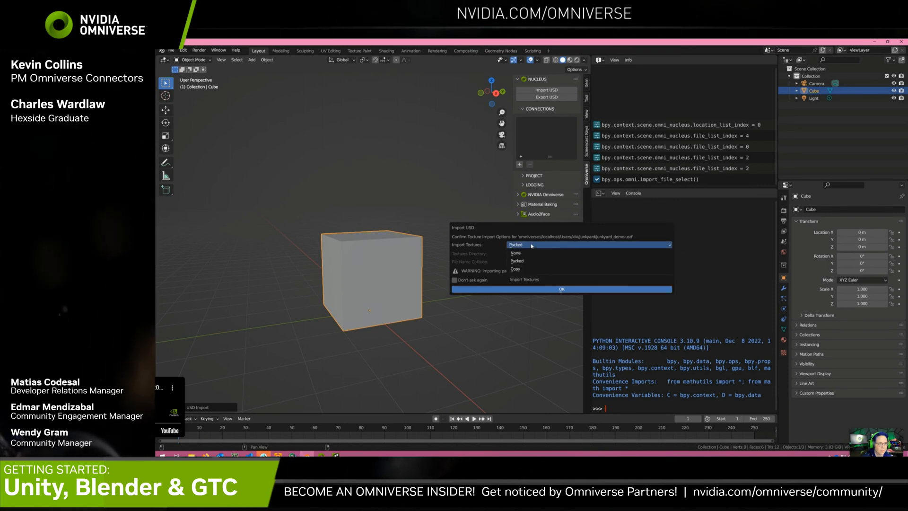
click(525, 269)
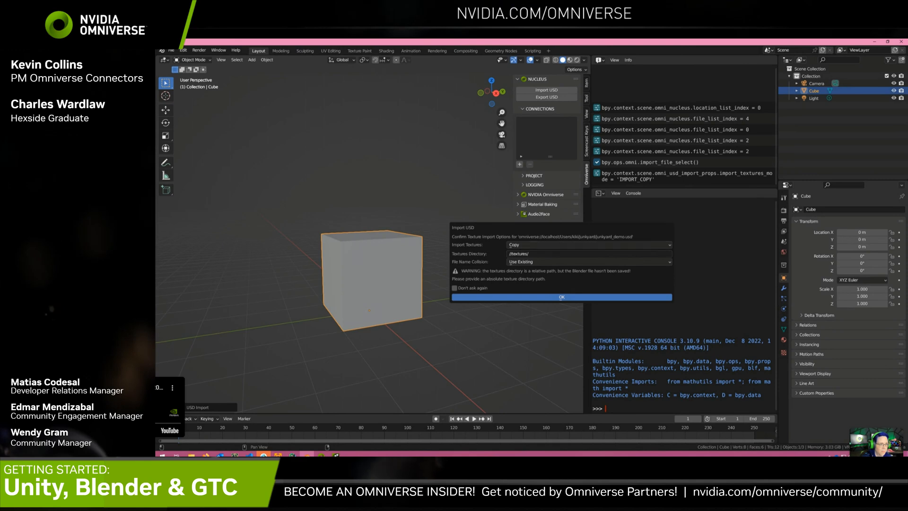
click(588, 261)
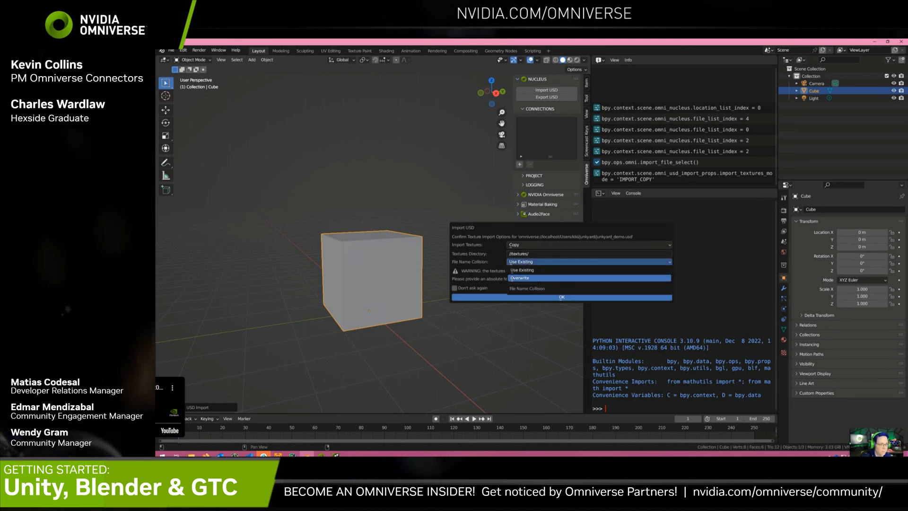
click(530, 271)
Set the texture import mode to Packed and import the junkyard USD into the scene
click(530, 244)
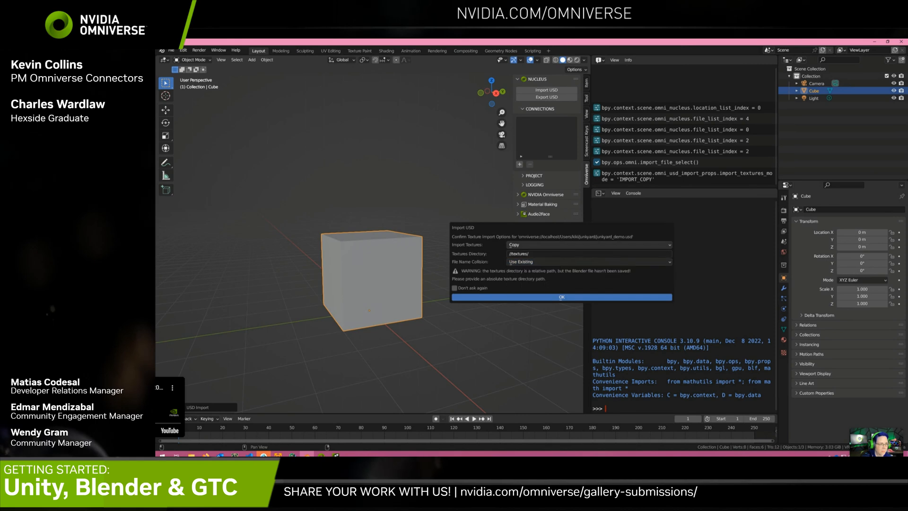
click(529, 253)
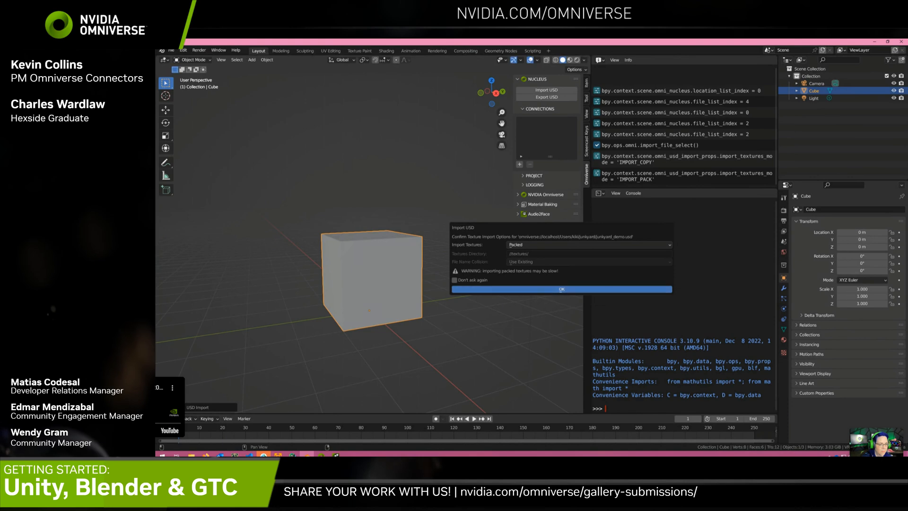
click(549, 287)
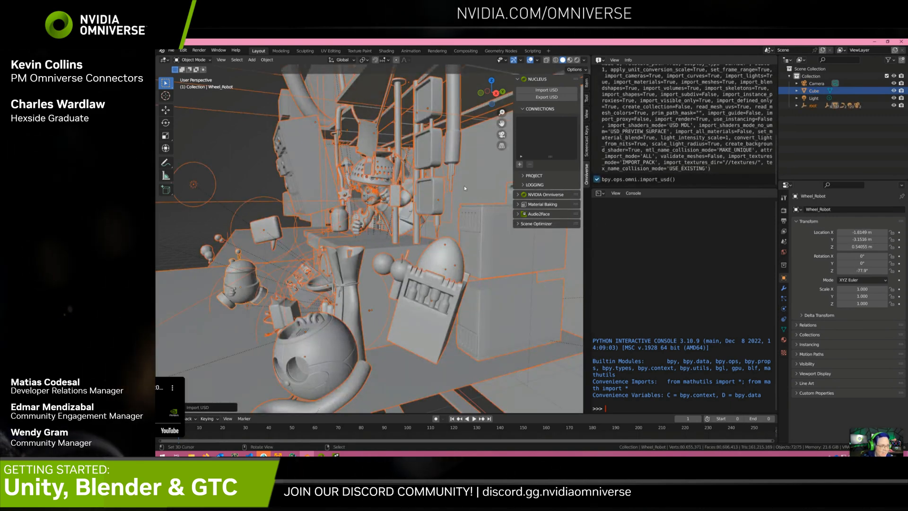
View the imported junkyard shop from the front, deselect everything, and display it in Material Preview shading without overlays
alt+drag(409, 216, 452, 225)
mouse_move(451, 225)
alt+middle_down()
mouse_move(437, 251)
mouse_move(447, 218)
alt+middle_up()
alt+drag(447, 217, 525, 251)
key(a)
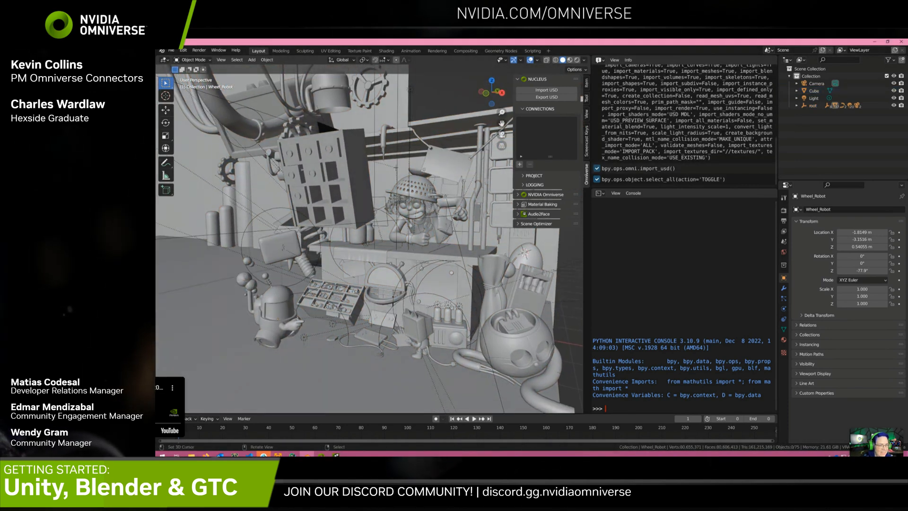
key(shift+alt+z)
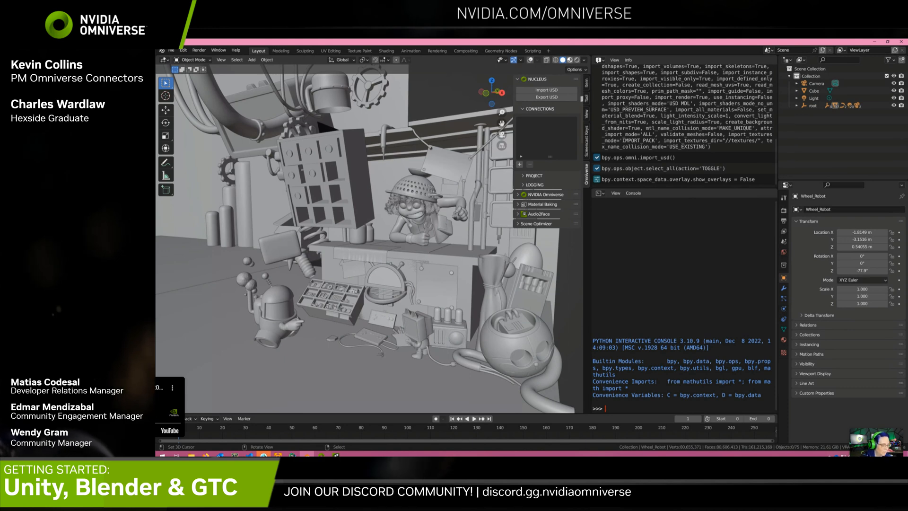
click(570, 60)
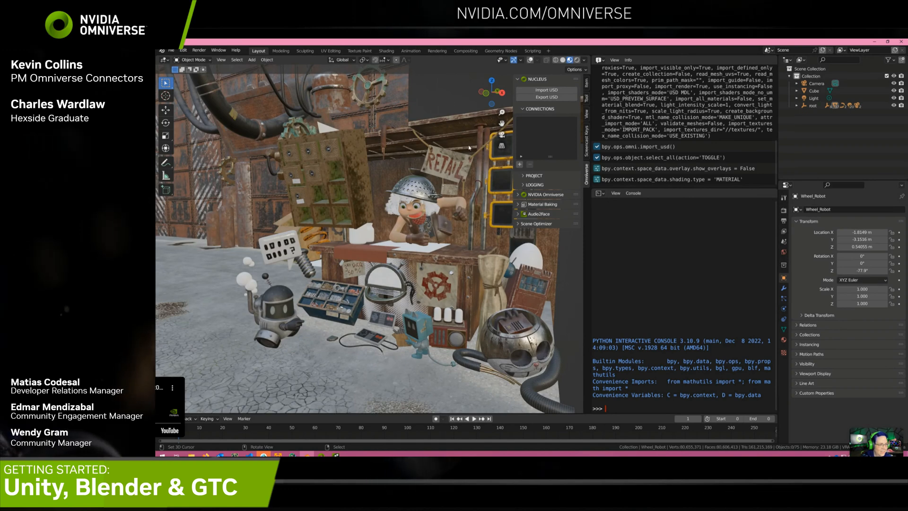
mouse_move(445, 167)
middle_down()
mouse_move(412, 183)
mouse_move(433, 168)
middle_up()
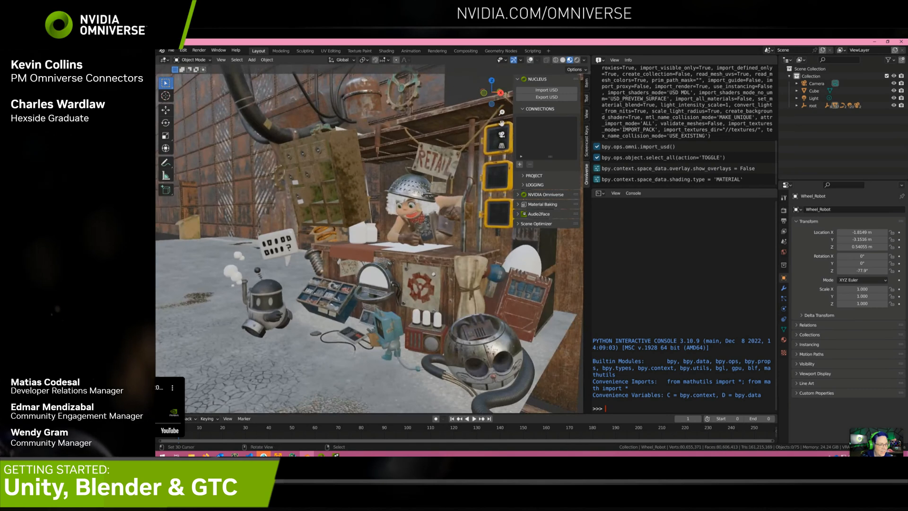
Turn the viewport overlays back on and split off the lower half of the 3D view as a Shader Editor
right_click(324, 233)
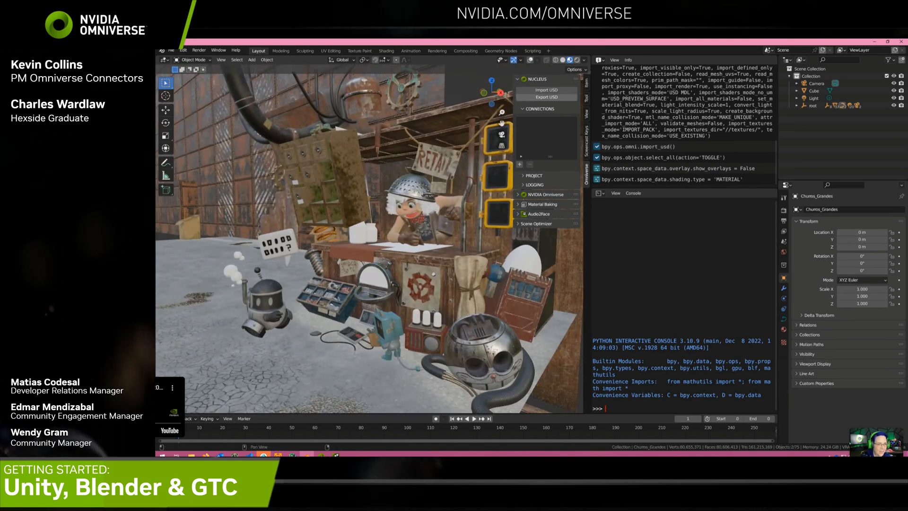
key(shift+alt+z)
alt+drag(433, 168, 447, 162)
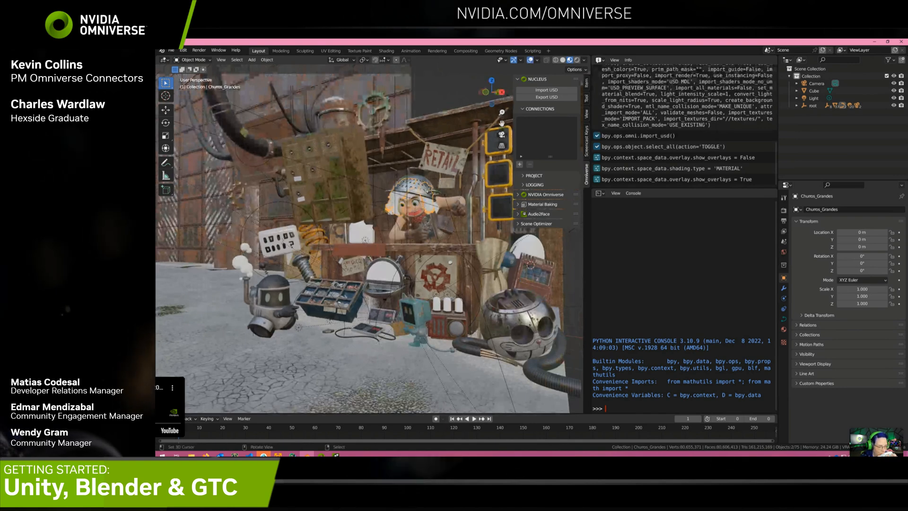
drag(584, 411, 585, 222)
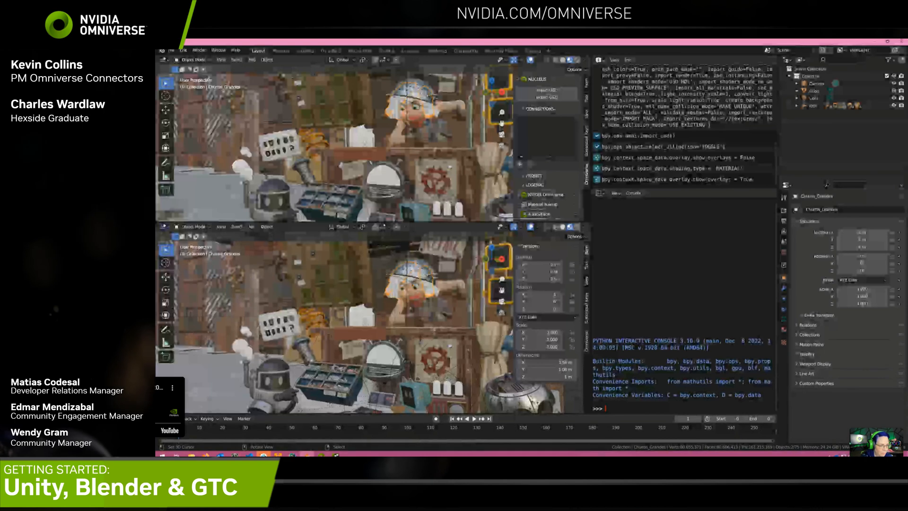
click(163, 226)
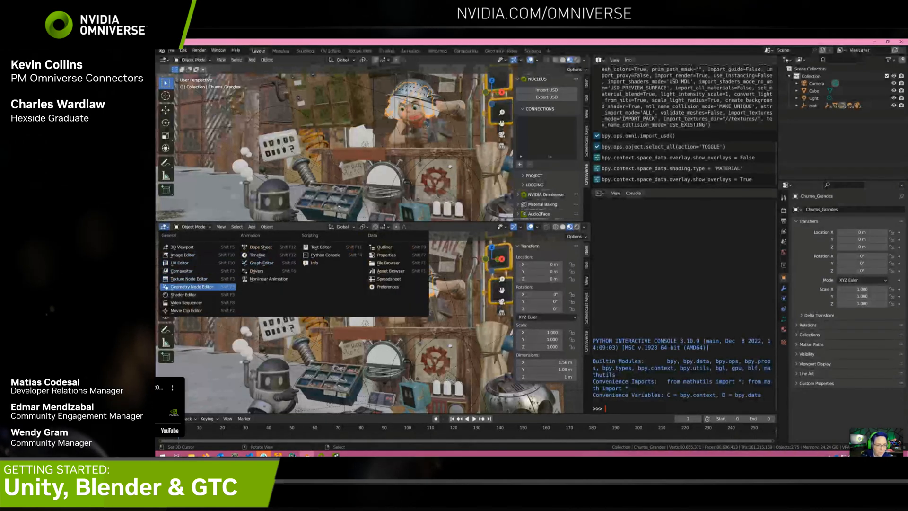
click(183, 295)
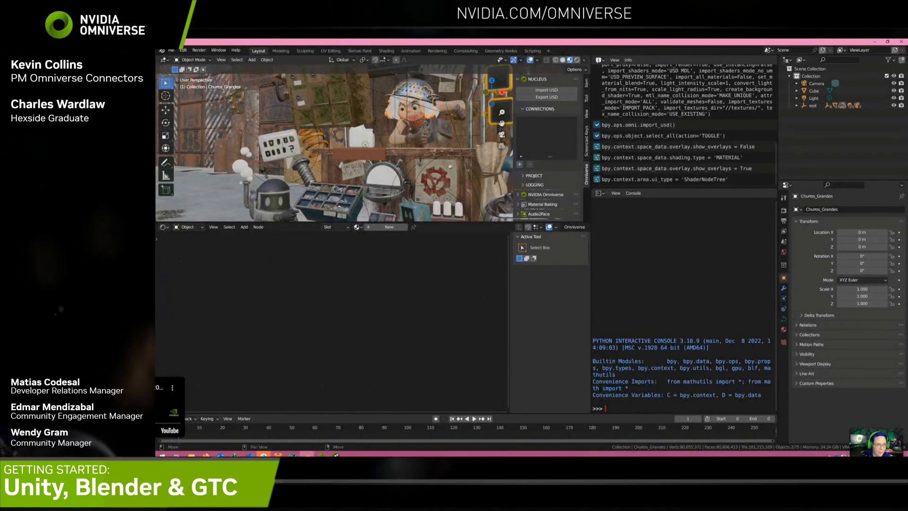
Select the girl's head and examine its Face material node graph, from the texture inputs through the parameters to the output
click(358, 227)
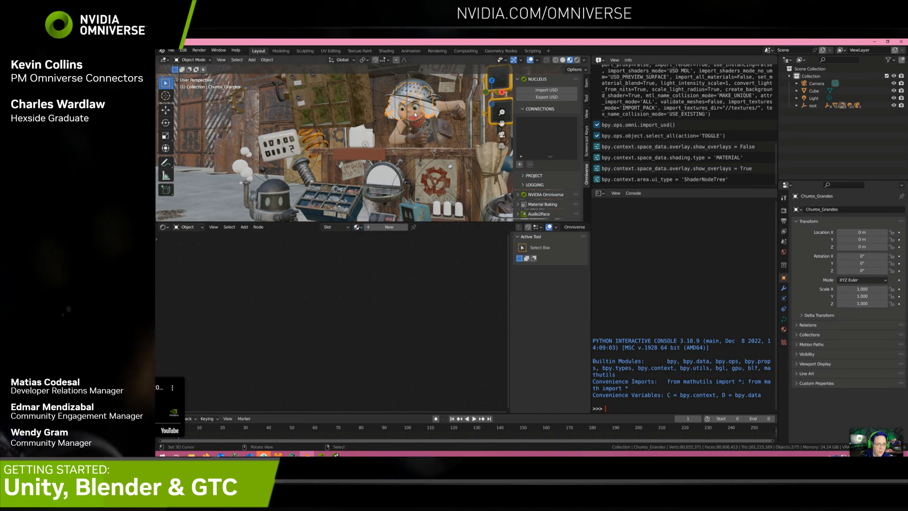
click(331, 156)
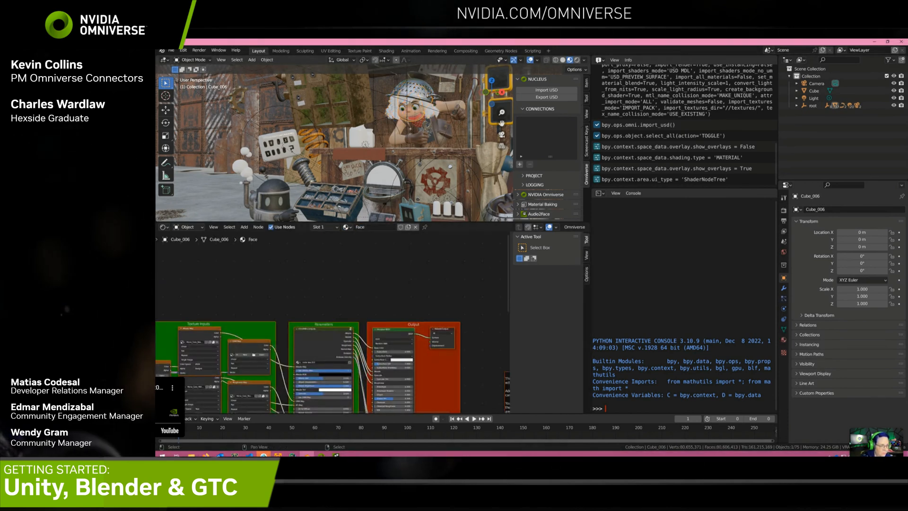
middle_drag(331, 331, 294, 272)
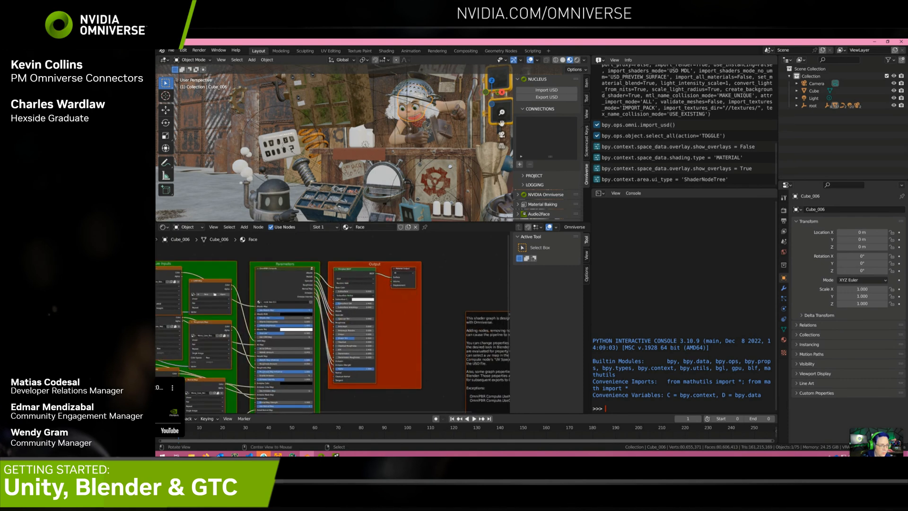
scroll(293, 331, up, 2)
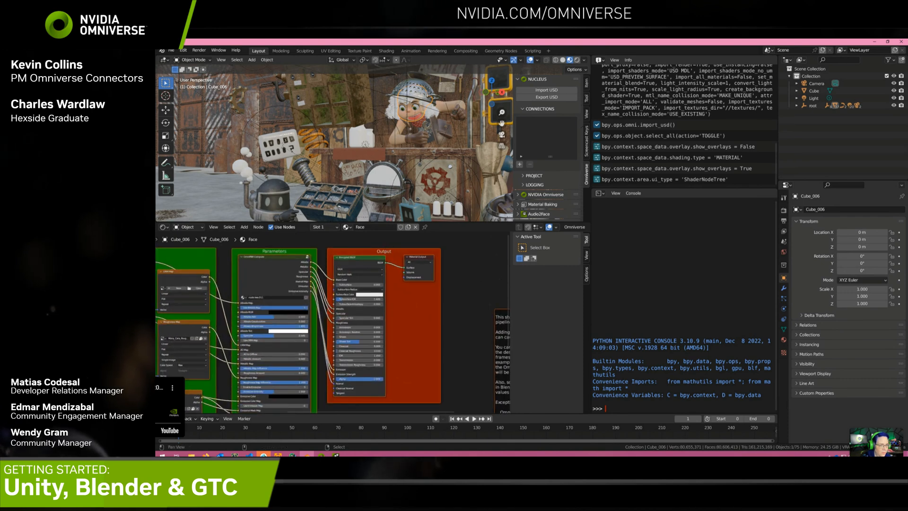
middle_drag(378, 307, 461, 320)
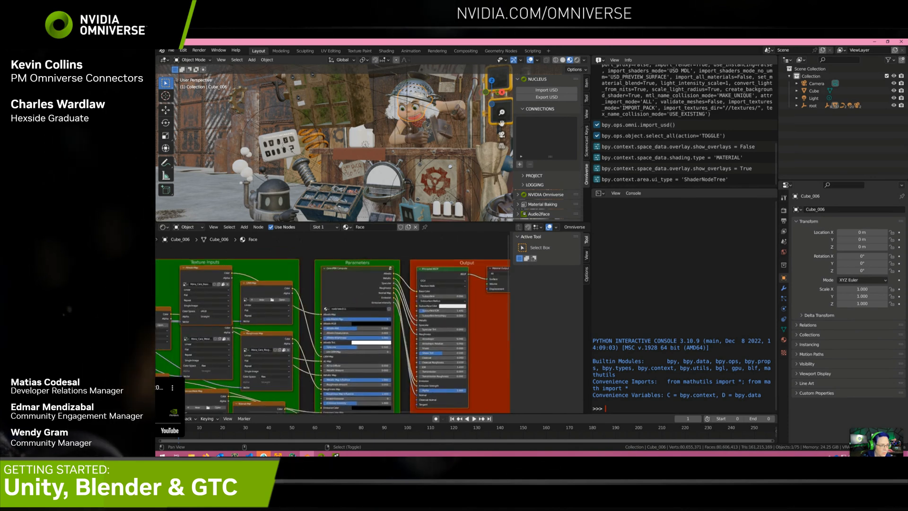
scroll(478, 288, down, 3)
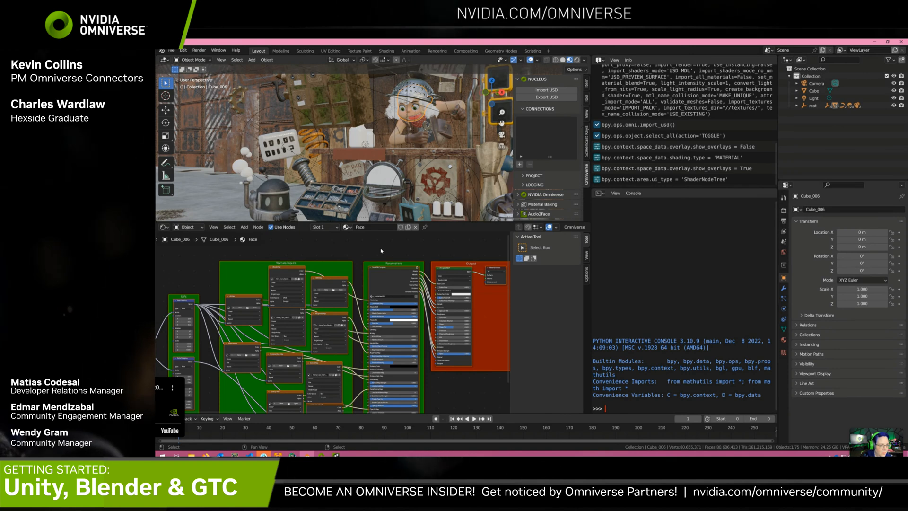
middle_drag(331, 331, 330, 244)
scroll(330, 244, down, 1)
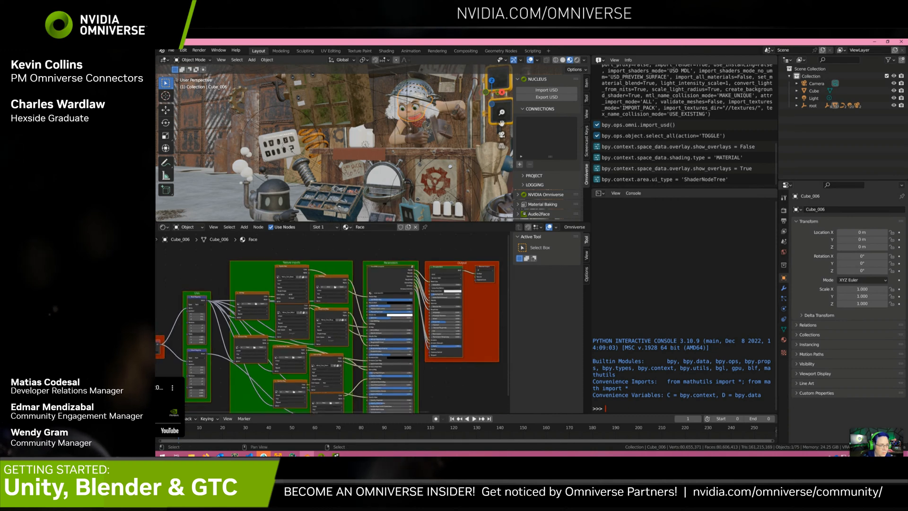
middle_drag(330, 244, 314, 238)
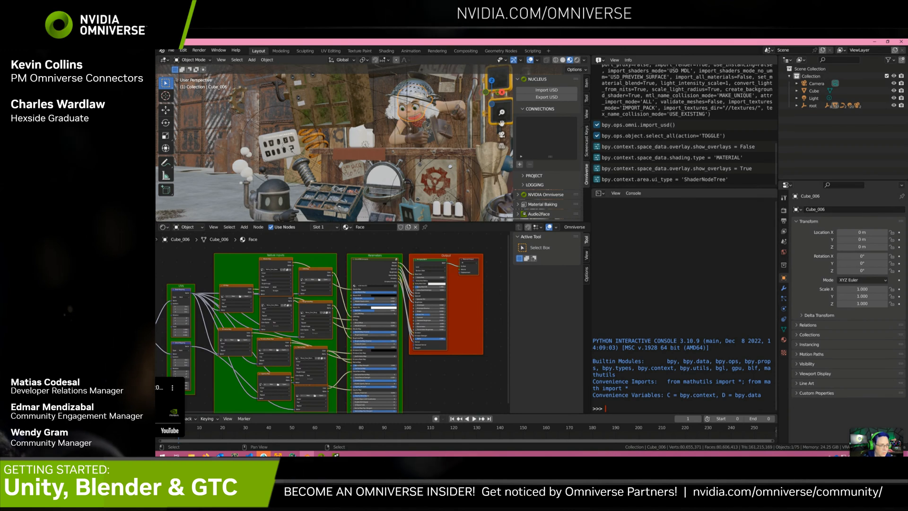
middle_drag(314, 237, 355, 238)
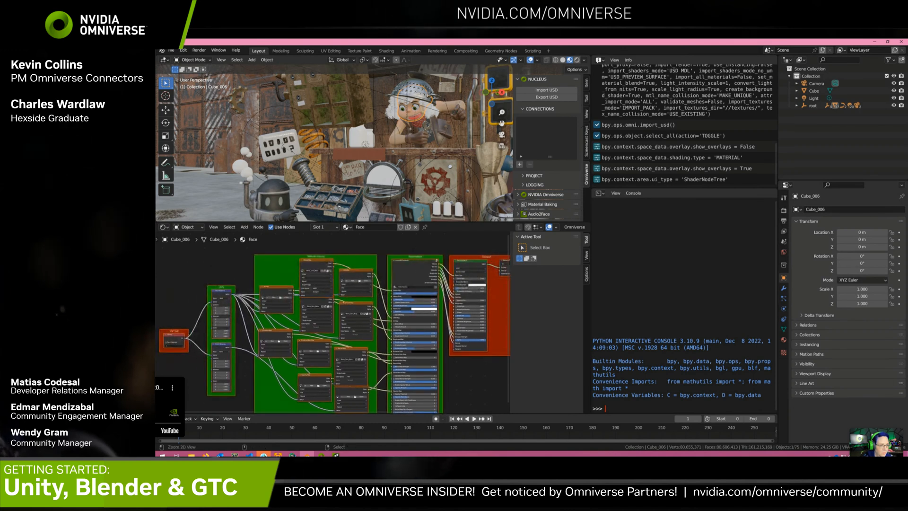
Enlarge the 3D view over the Shader Editor and select the post-office box cabinet beside the shop counter
middle_drag(497, 234, 447, 233)
drag(443, 223, 443, 317)
middle_drag(375, 256, 368, 150)
click(307, 175)
middle_drag(478, 226, 520, 236)
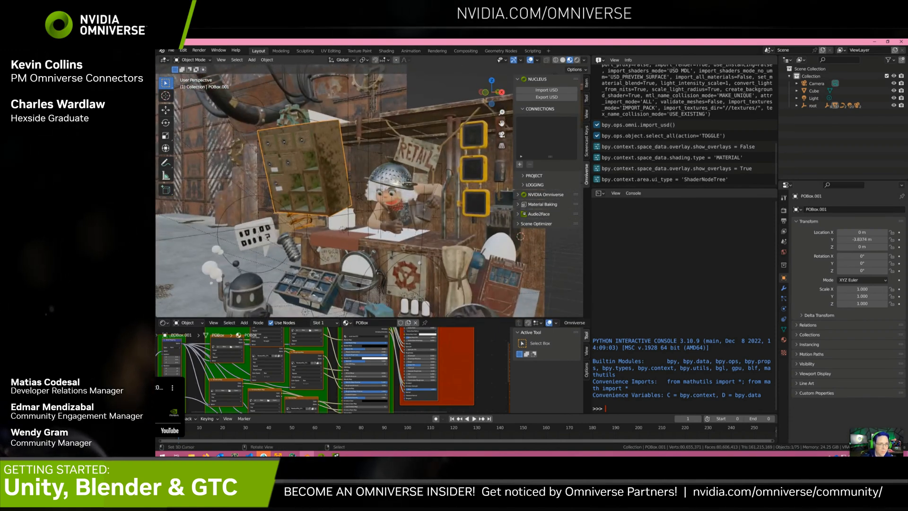
Collapse the Connections and Nucleus settings of the Omniverse add-on and view the shop from its side
click(523, 109)
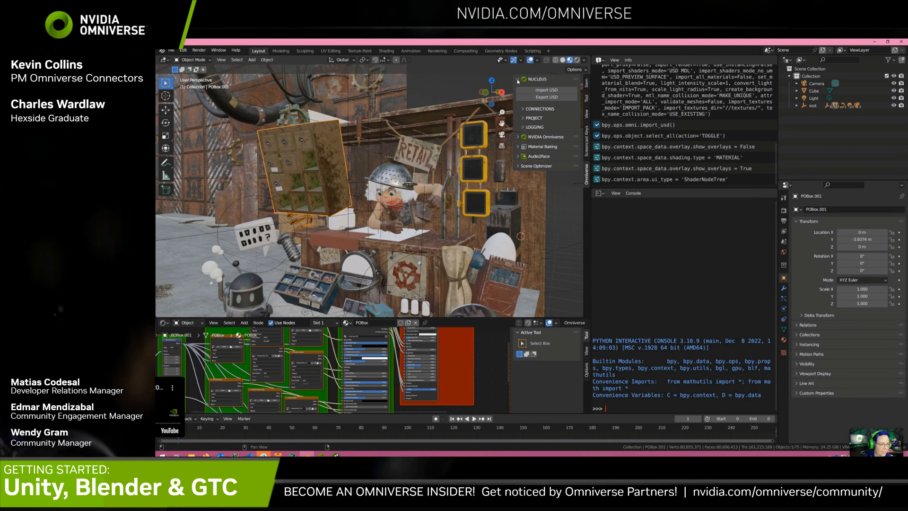
click(524, 79)
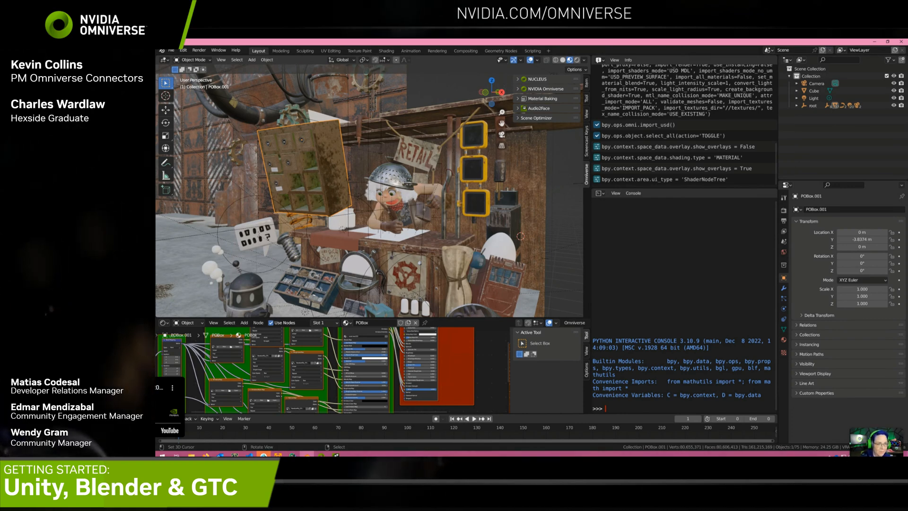
drag(492, 92, 502, 112)
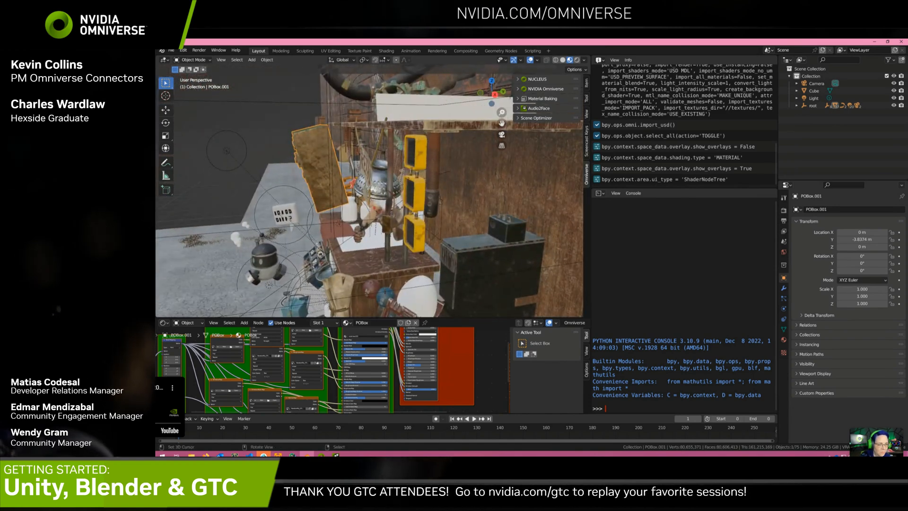
Switch to Omniverse and rotate the POBox mesh about 84° around its Z axis
key(alt+Tab)
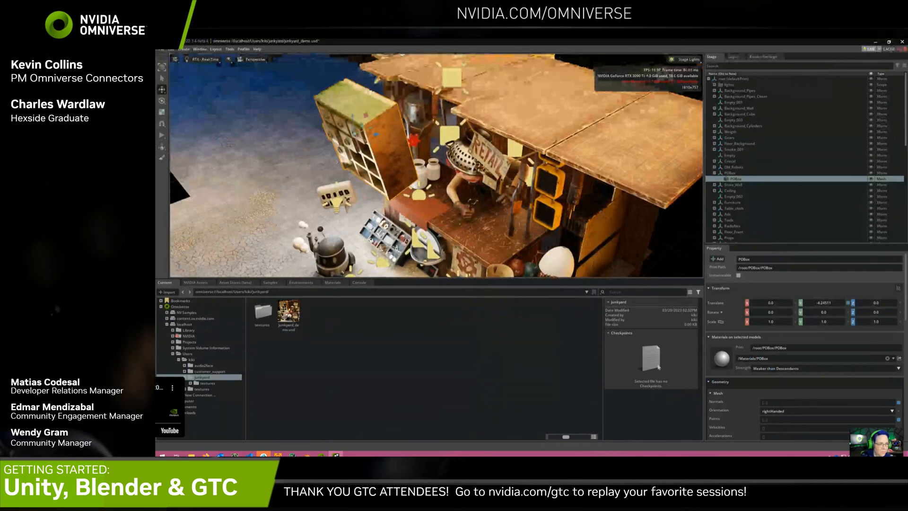
key(e)
drag(374, 135, 342, 152)
alt+drag(436, 199, 435, 161)
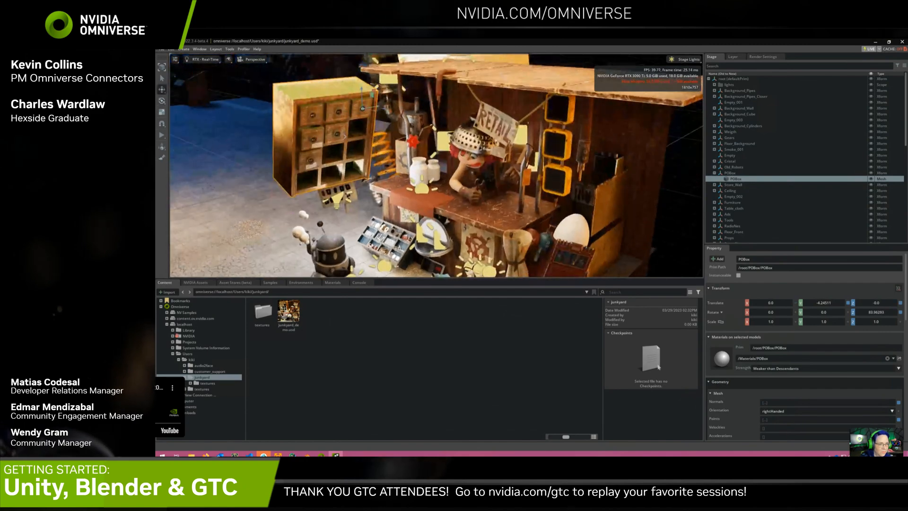
key(q)
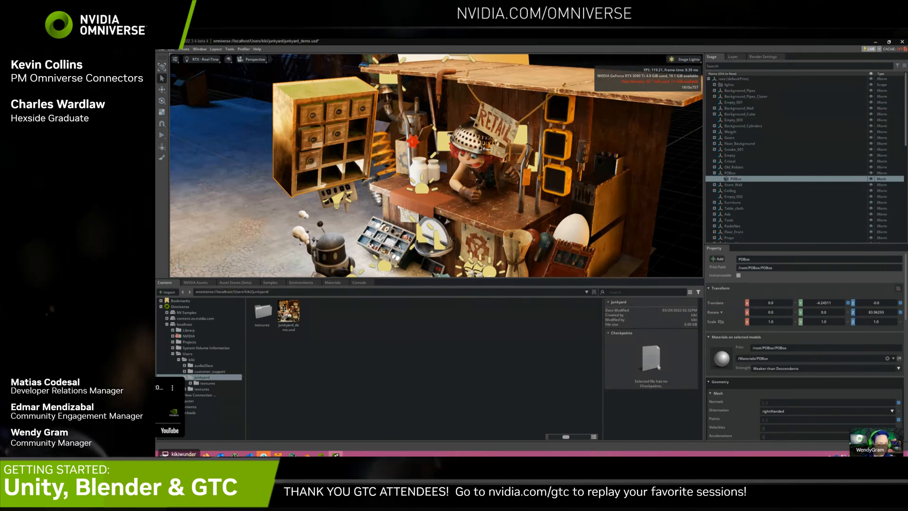
Switch back to Blender and inspect the post-office box cabinet from the front and in the left orthographic view
key(alt+Tab)
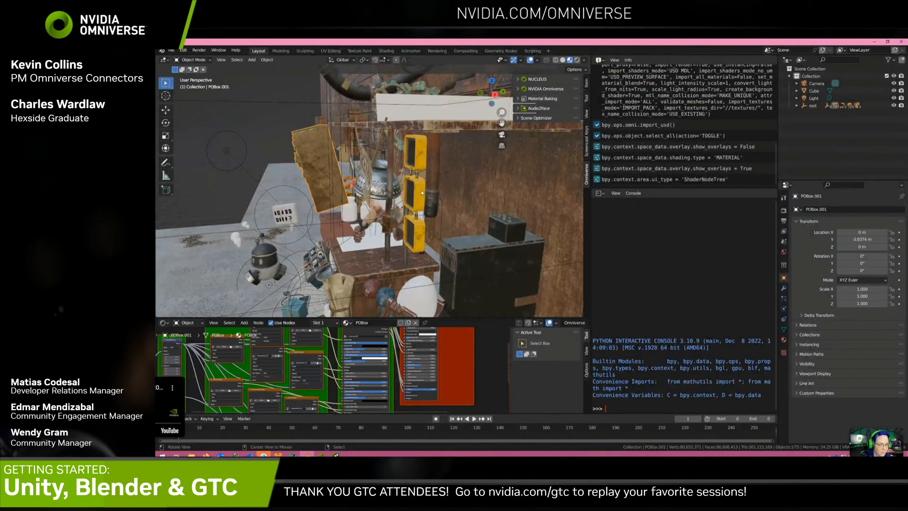
middle_drag(509, 175, 477, 219)
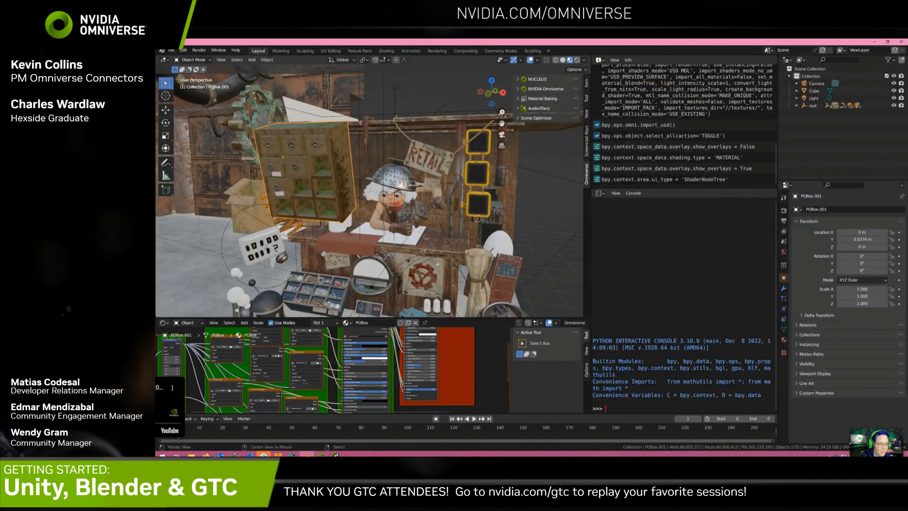
key(ctrl+KP_3)
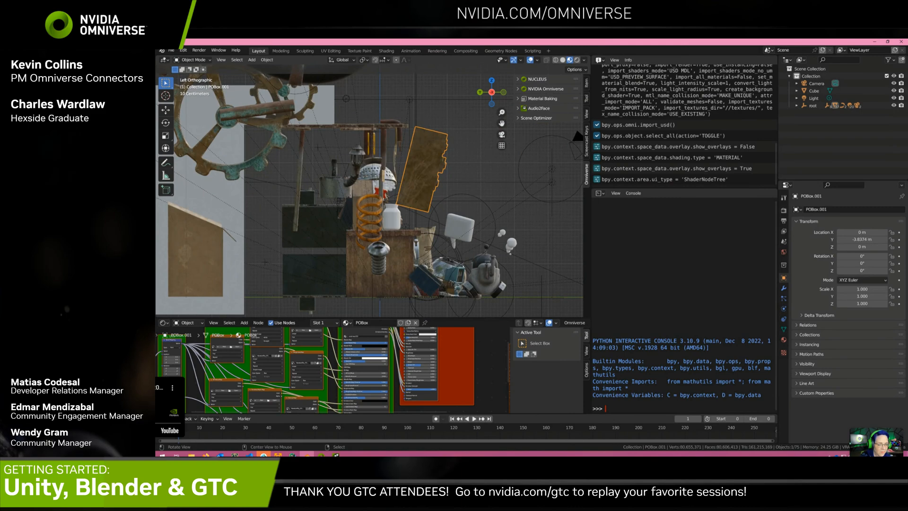
middle_drag(477, 218, 427, 198)
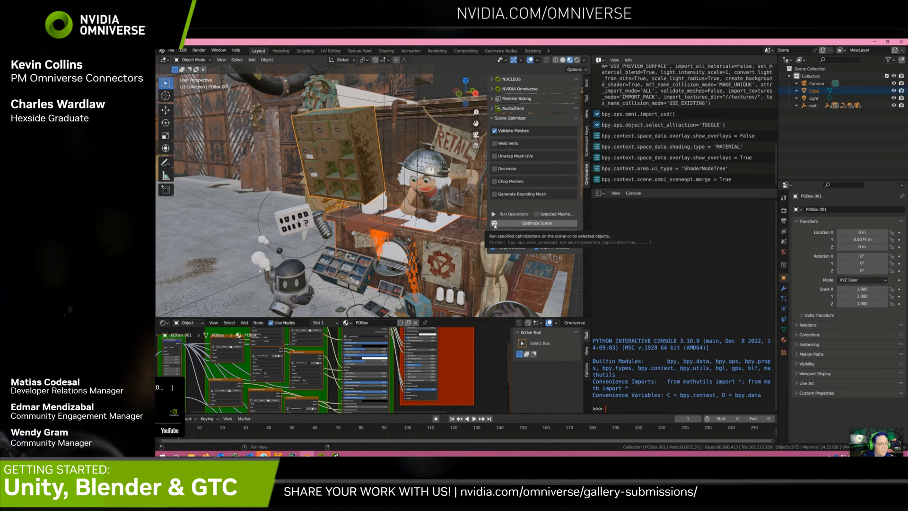
Close the Scene Optimizer settings and configure Material Baking with Bake All Maps off, New UV(s) on and GPU Compute as the device
click(494, 224)
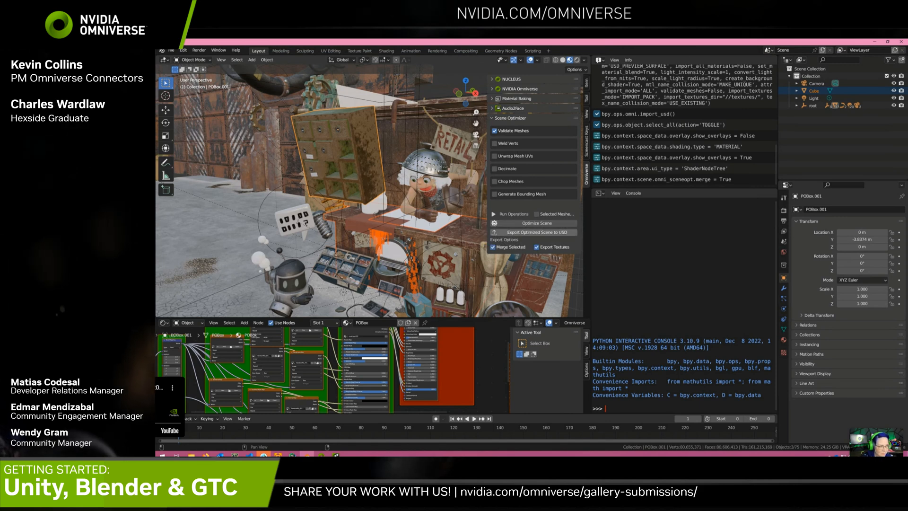
click(511, 118)
click(516, 98)
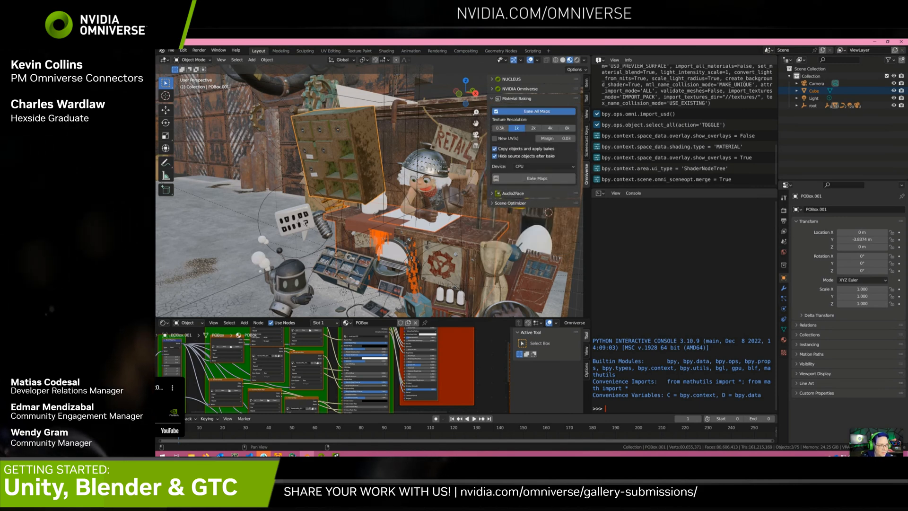
click(497, 112)
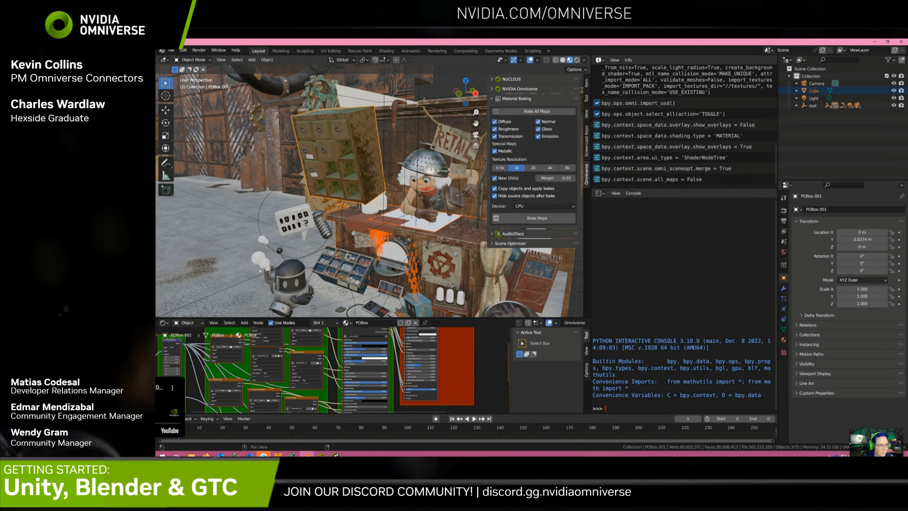
click(495, 179)
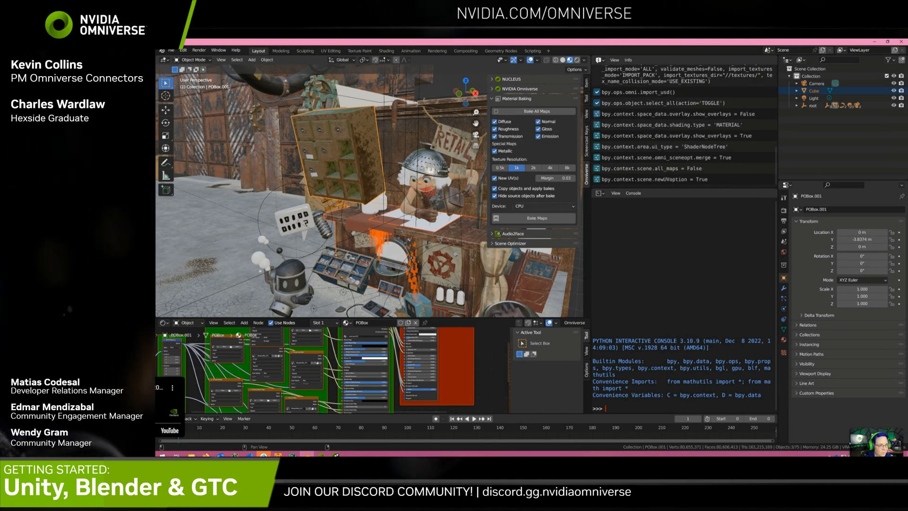
click(544, 206)
click(544, 217)
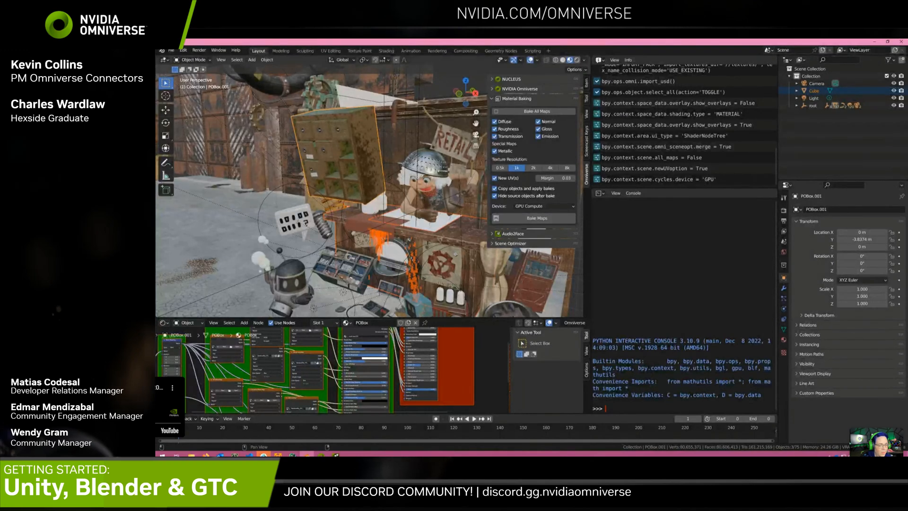
click(496, 99)
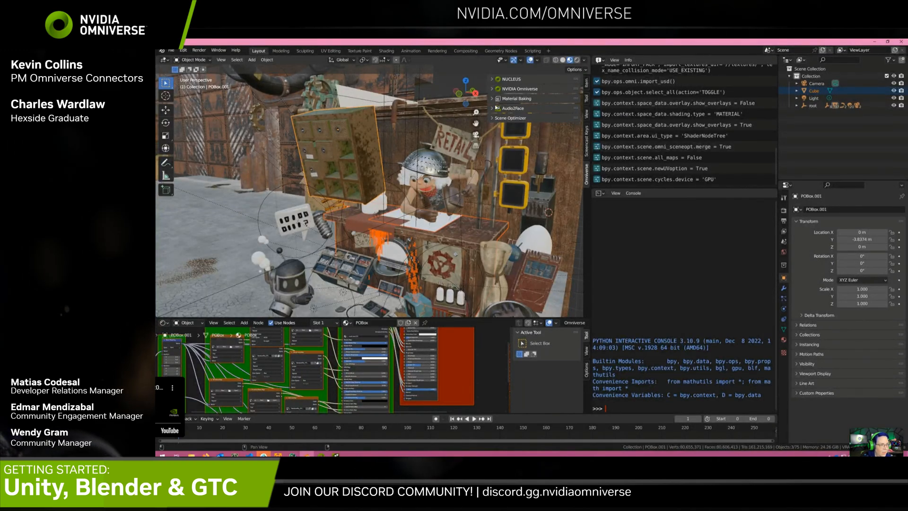